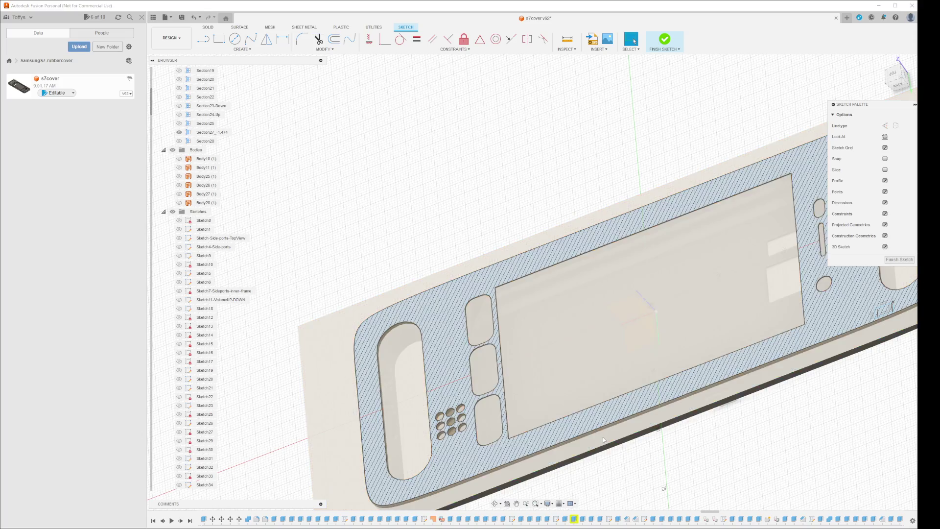
Orbit and rotate the view to face the cover's hatched section face.
middle_click_drag(636, 450, 459, 469, "shift")
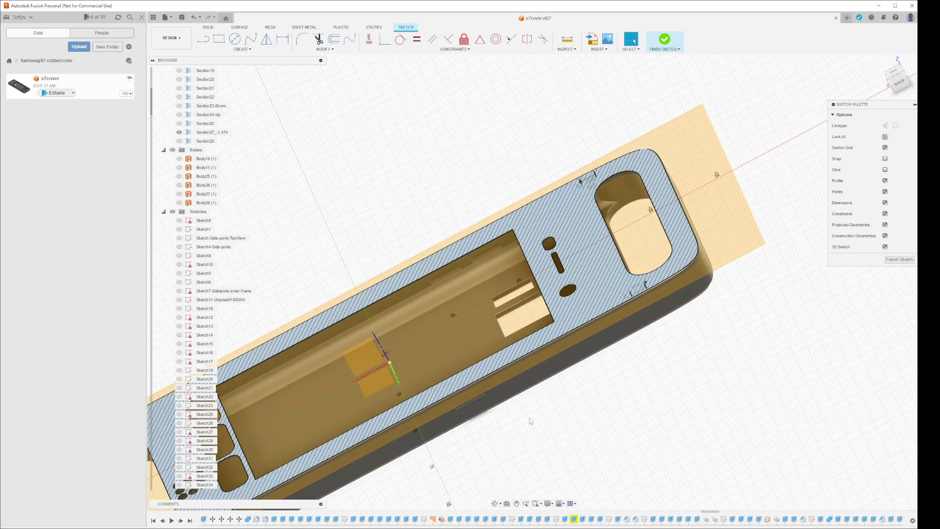
scroll(627, 286, "up", 3)
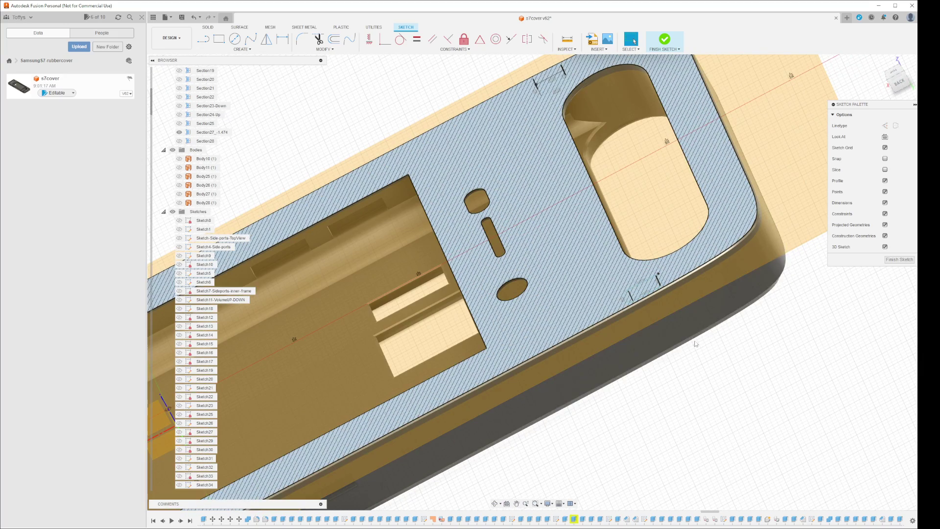
left_click(901, 81)
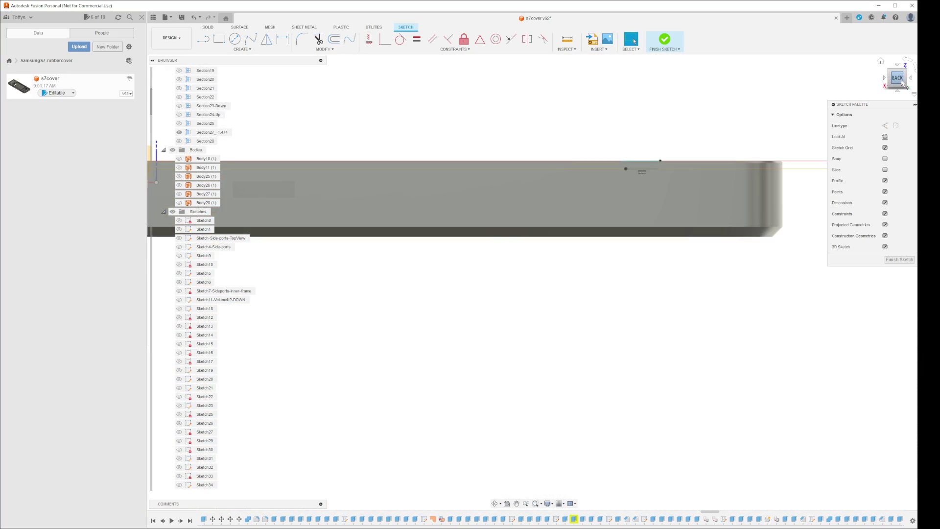
left_click(899, 90)
left_click(899, 92)
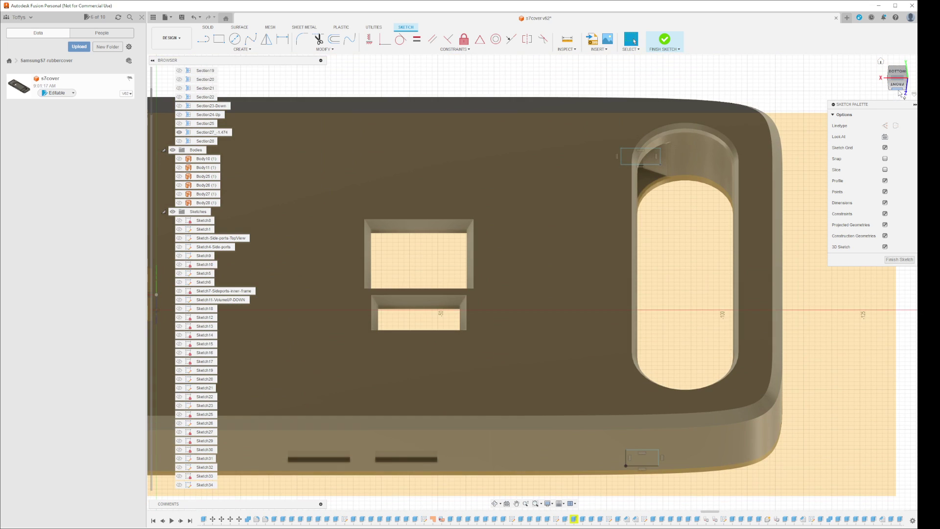
left_click(901, 92)
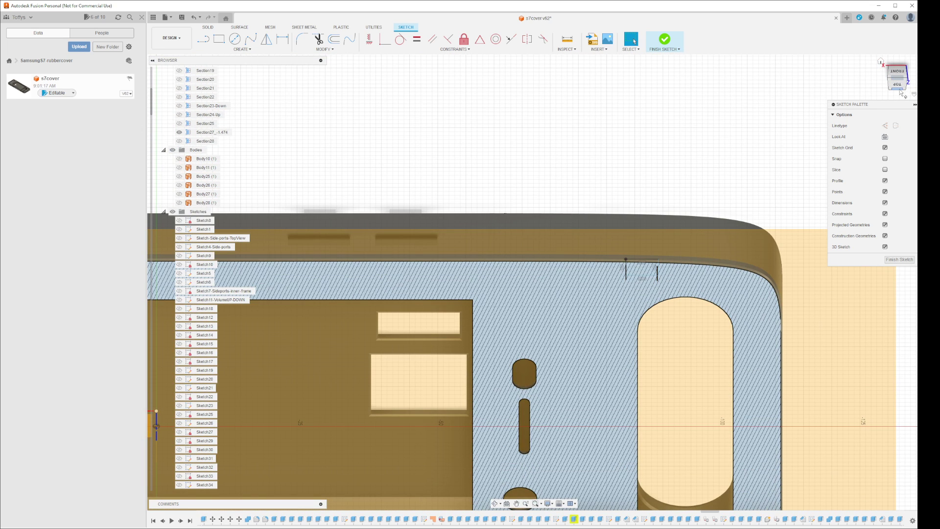
left_click(900, 91)
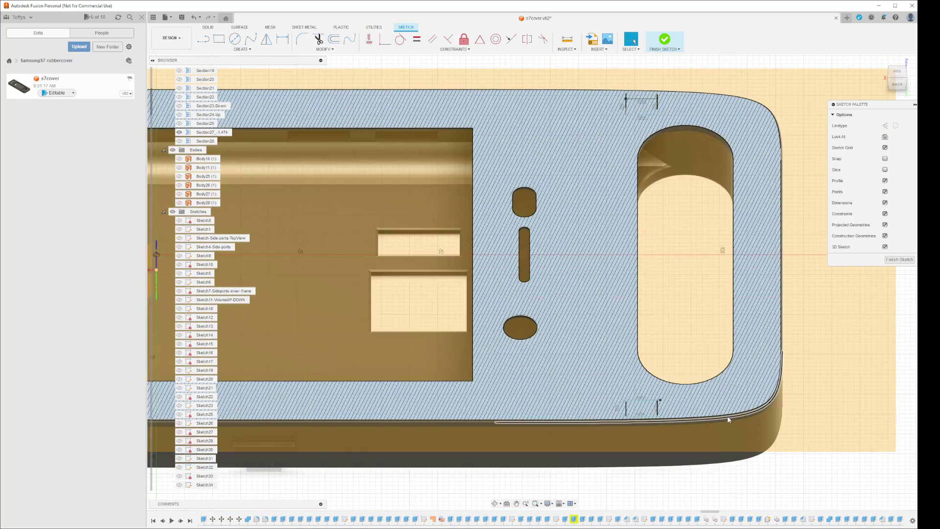
scroll(726, 417, "up", 10)
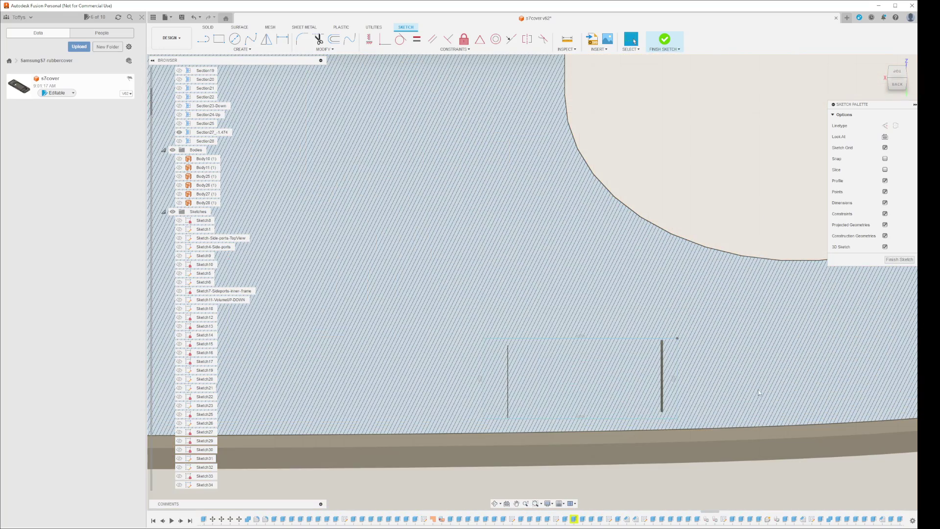
Edit the Section27_-1.474 analysis to show its cut plane at 0.00 mm.
right_click(217, 133)
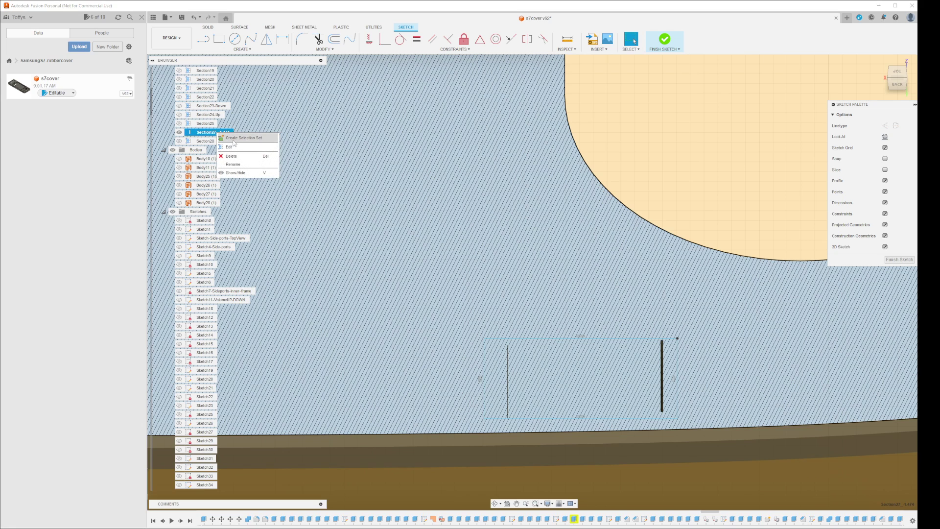
left_click(232, 147)
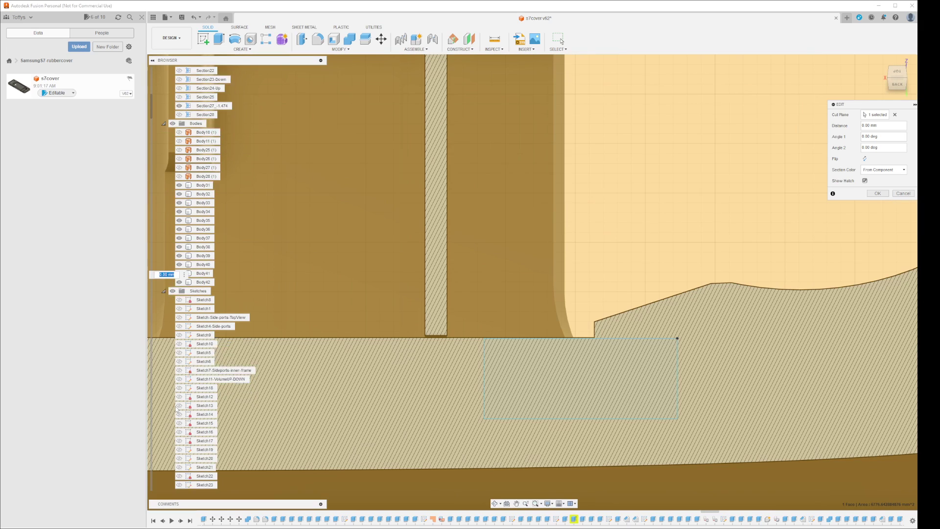
scroll(179, 405, "down", 8)
scroll(179, 404, "down", 8)
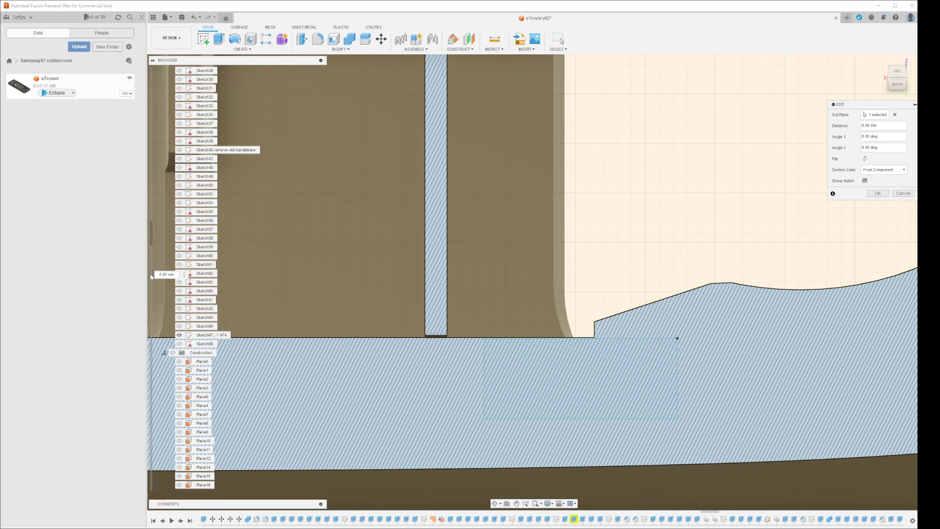
scroll(588, 277, "down", 5)
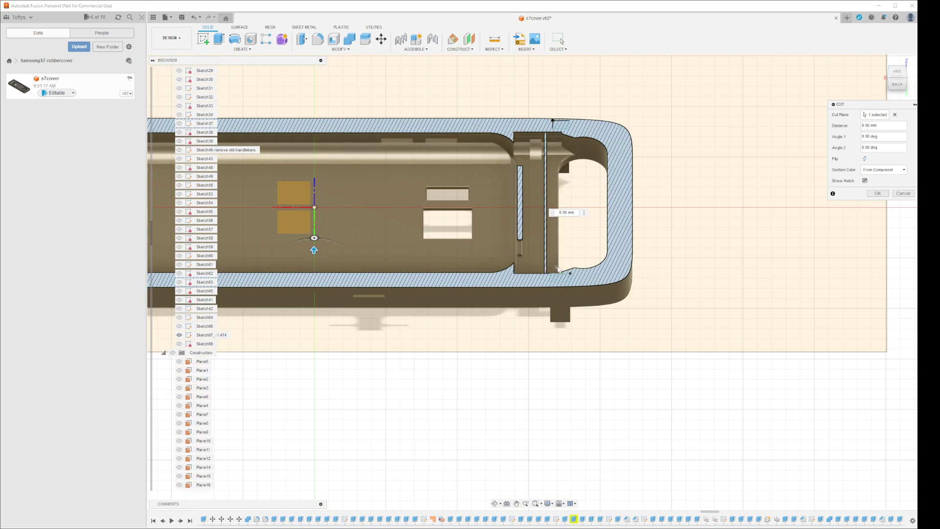
scroll(557, 268, "down", 5)
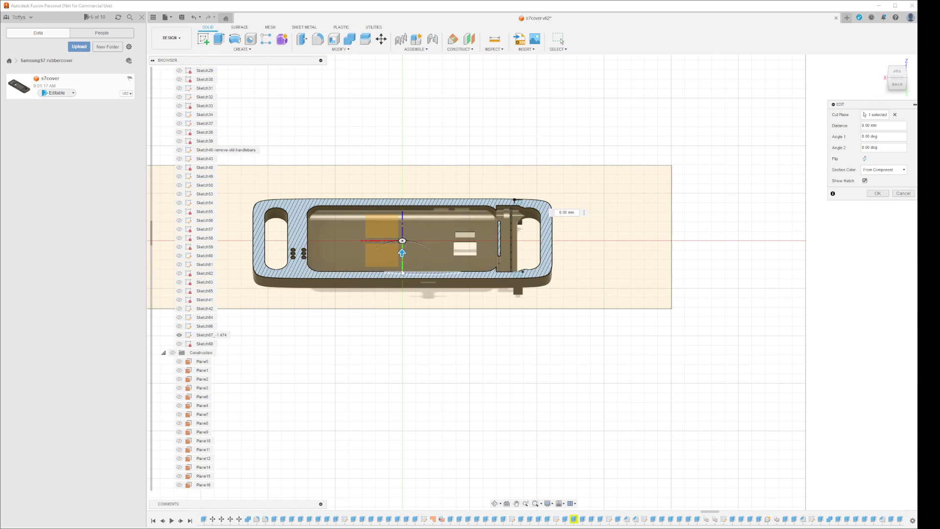
Move the section plane to -10.00 mm and orbit to view the hatched cut face.
left_click_drag(402, 253, 401, 264)
scroll(438, 272, "up", 5)
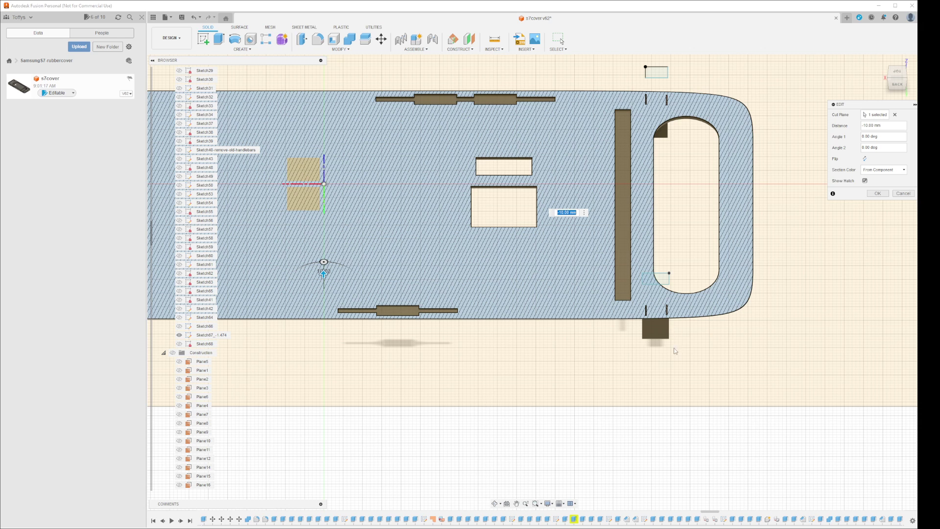
middle_click_drag(671, 348, 667, 331, "shift")
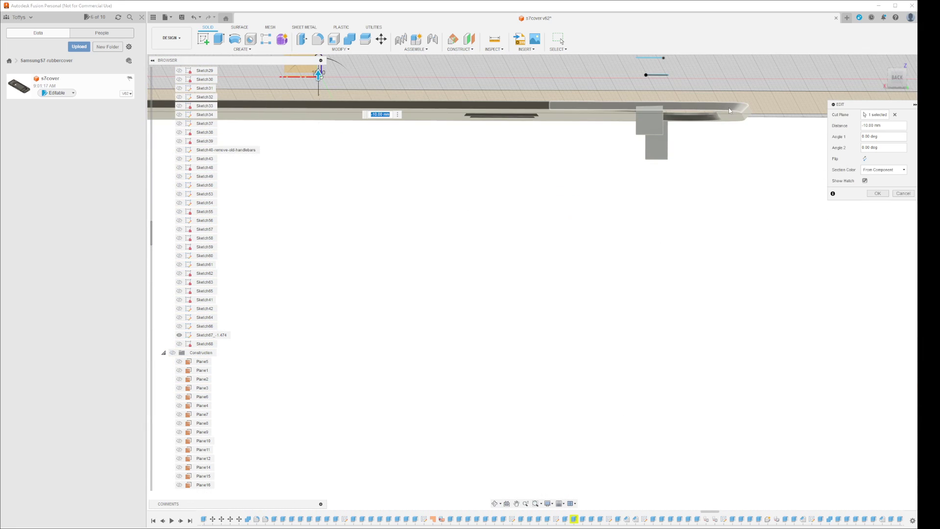
mouse_move(678, 191)
middle_mouse_down("shift")
mouse_move(664, 168)
mouse_move(682, 179)
mouse_move(682, 220)
middle_mouse_up("shift")
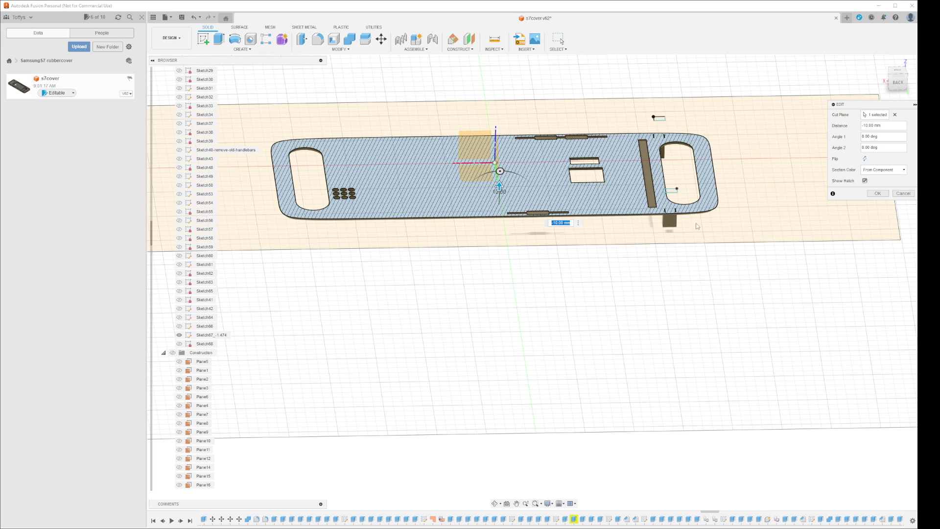
mouse_move(692, 229)
middle_mouse_down("shift")
mouse_move(692, 220)
mouse_move(674, 237)
middle_mouse_up("shift")
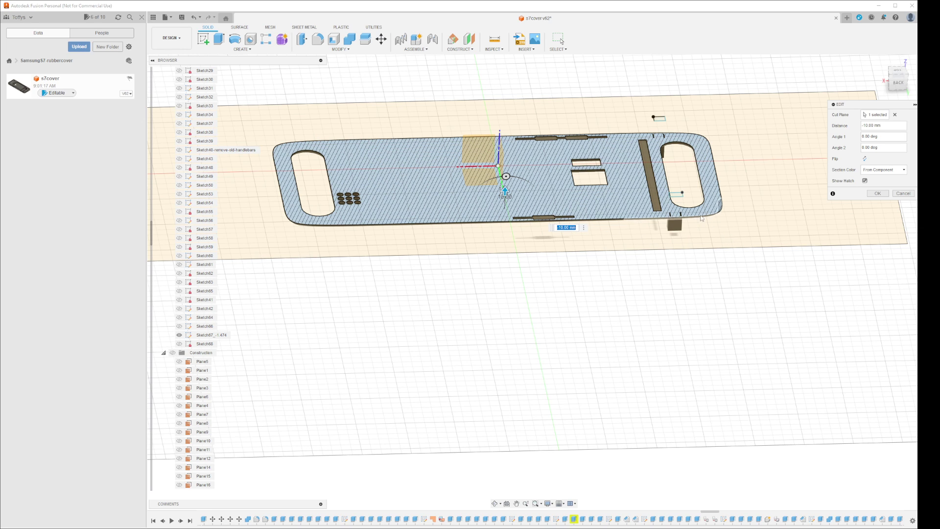
scroll(679, 192, "up", 2)
scroll(679, 192, "up", 6)
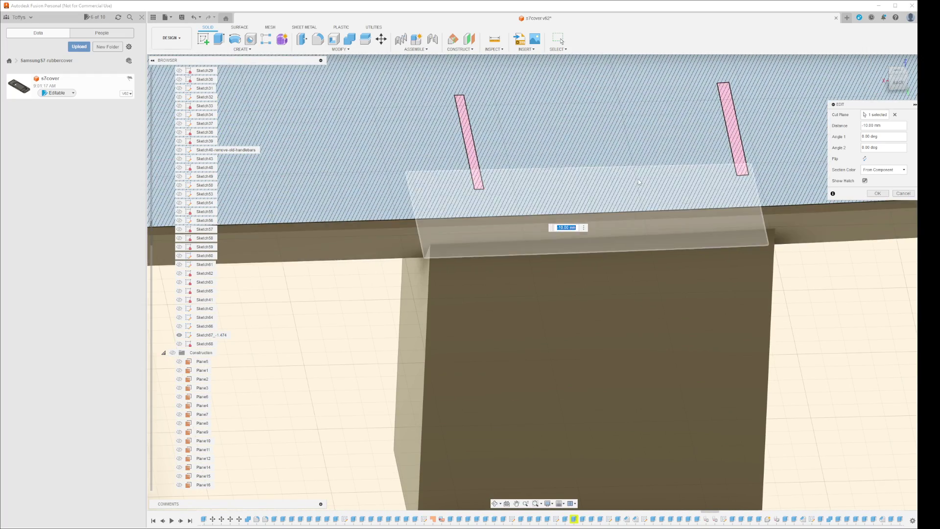
scroll(638, 181, "down", 5)
scroll(639, 201, "down", 5)
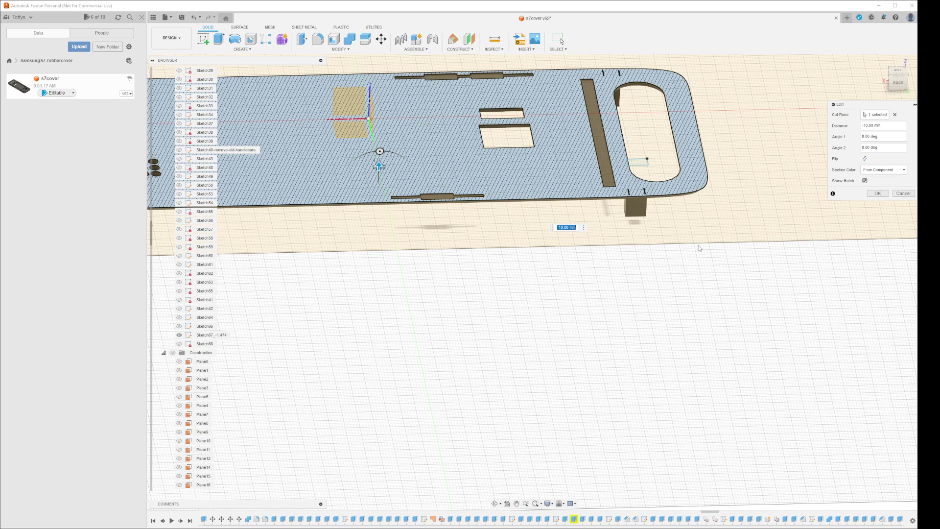
middle_click_drag(675, 250, 744, 384, "shift")
middle_click_drag(713, 270, 656, 274, "shift")
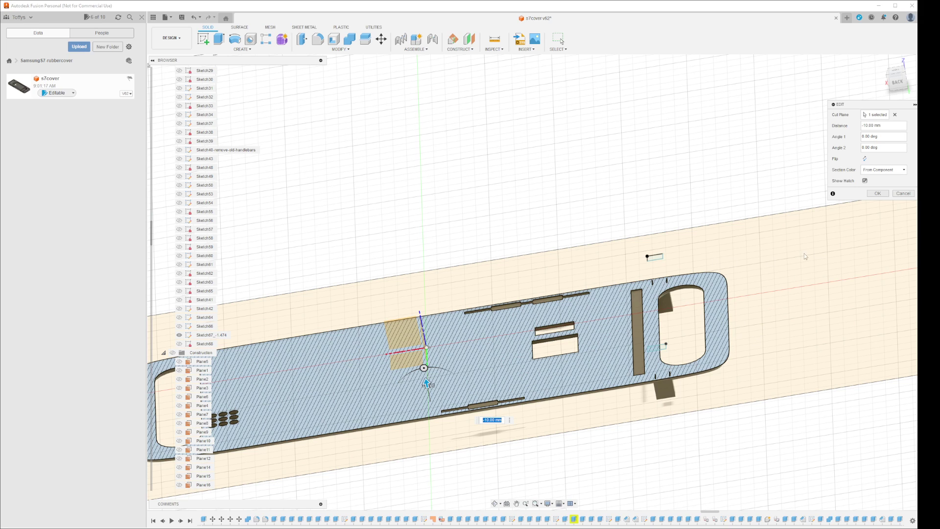
Cancel the section analysis edit and select Extrude37 in the timeline.
left_click(902, 193)
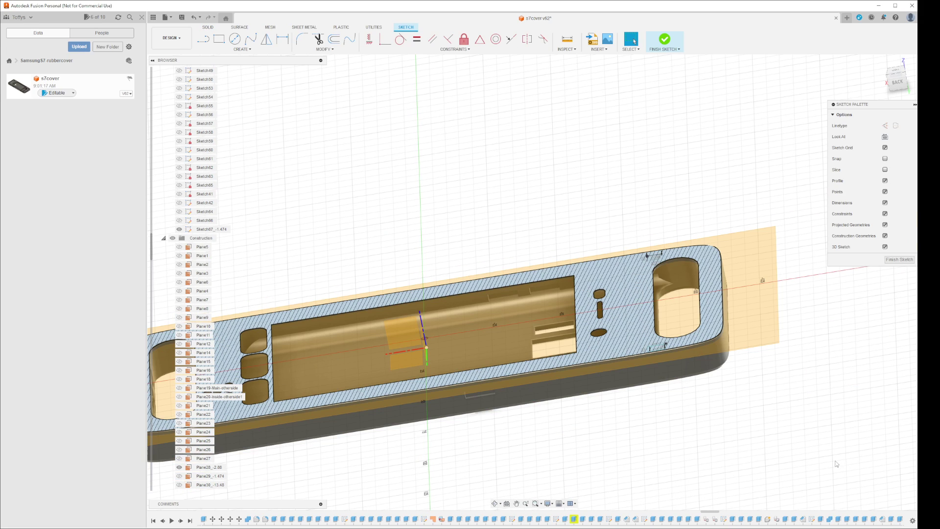
left_click(890, 520)
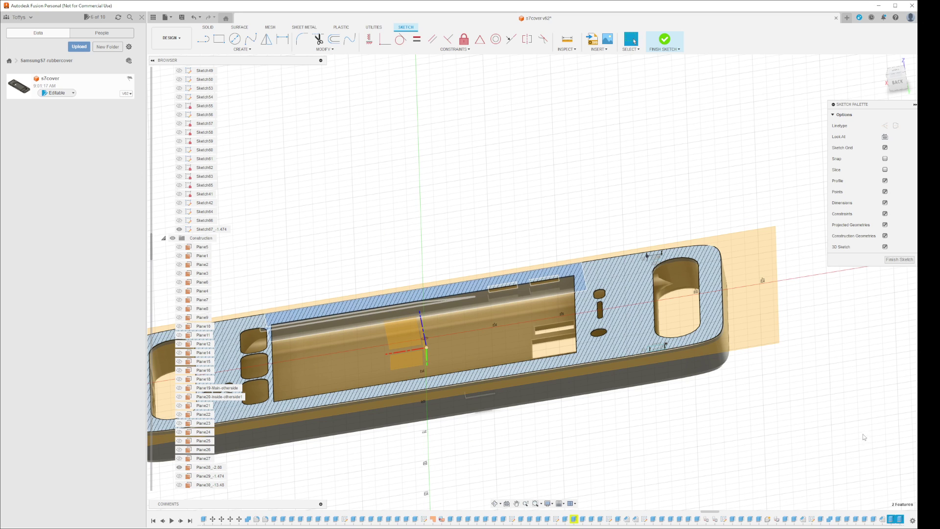
scroll(778, 455, "down", 3)
scroll(201, 203, "up", 10)
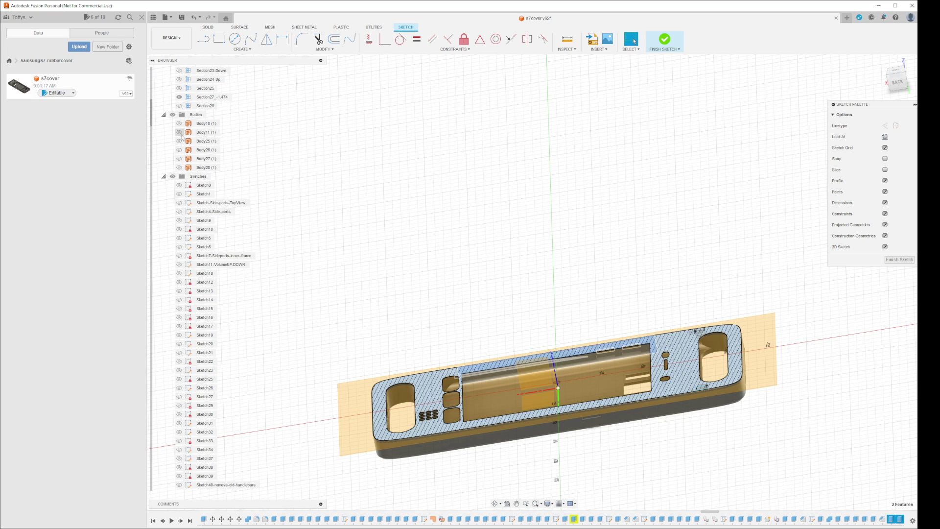
Hide the Section27 cut and select the last two timeline features.
left_click(180, 100)
left_click(179, 98)
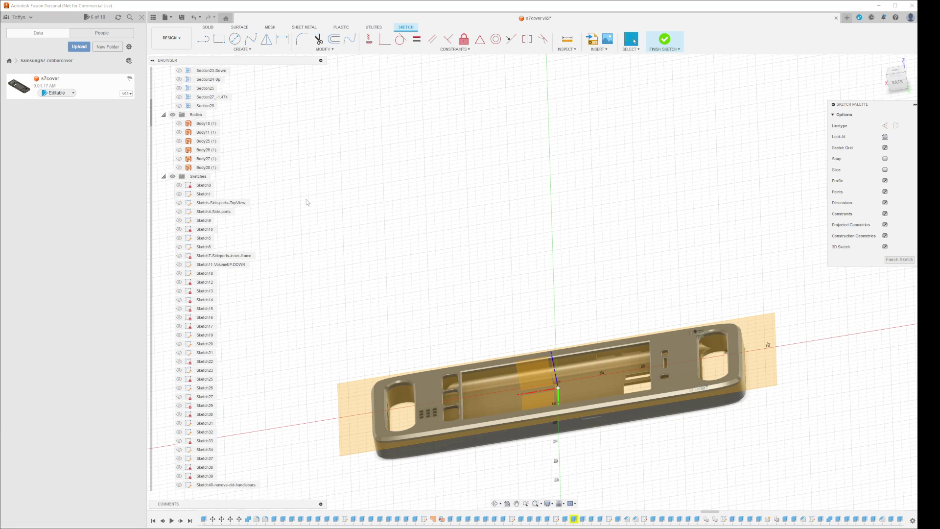
scroll(726, 468, "down", 2)
scroll(705, 455, "up", 8)
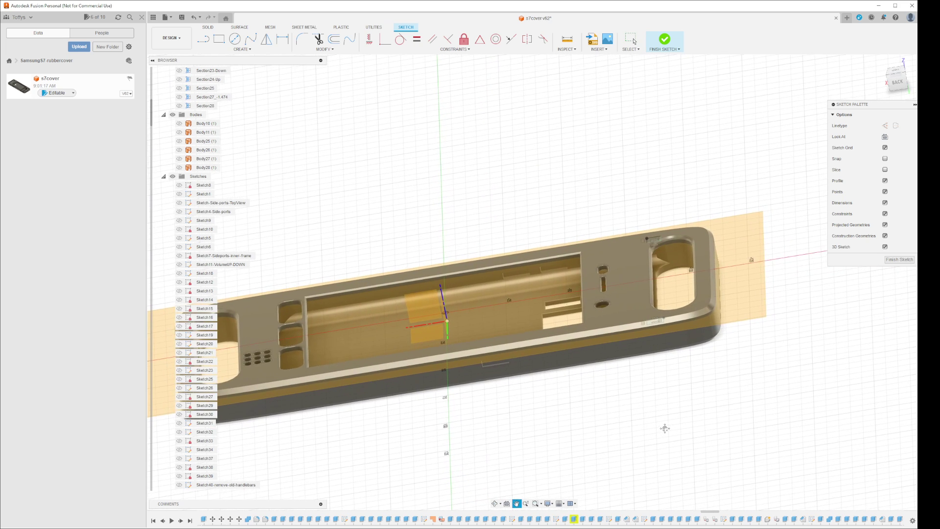
left_click(900, 519)
left_click(891, 519, "shift")
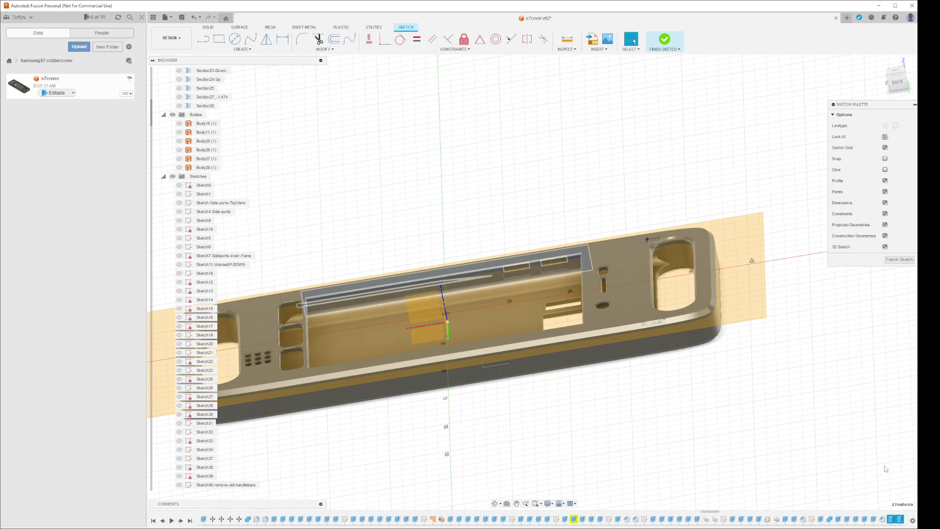
scroll(887, 523, "down", 10)
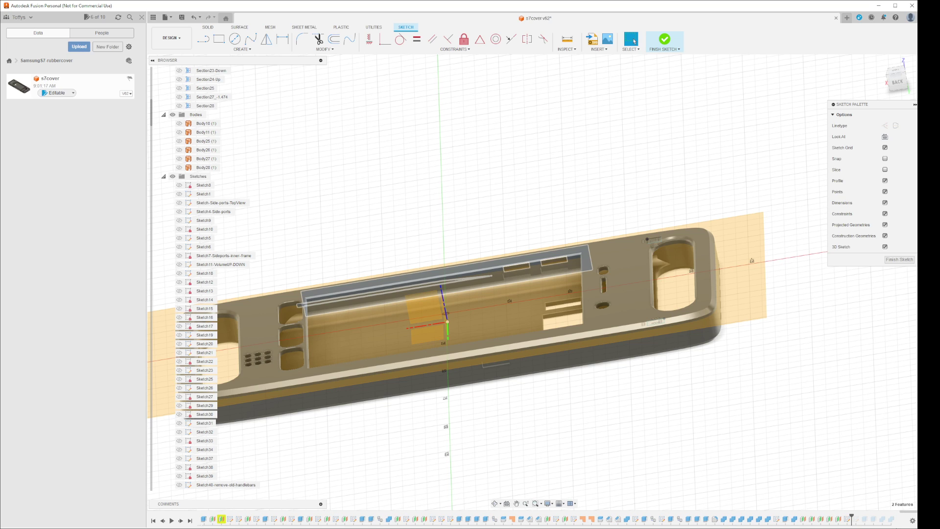
Roll the timeline to the end and delete its last two features, keeping Body31 and Body32.
left_click_drag(853, 517, 907, 520)
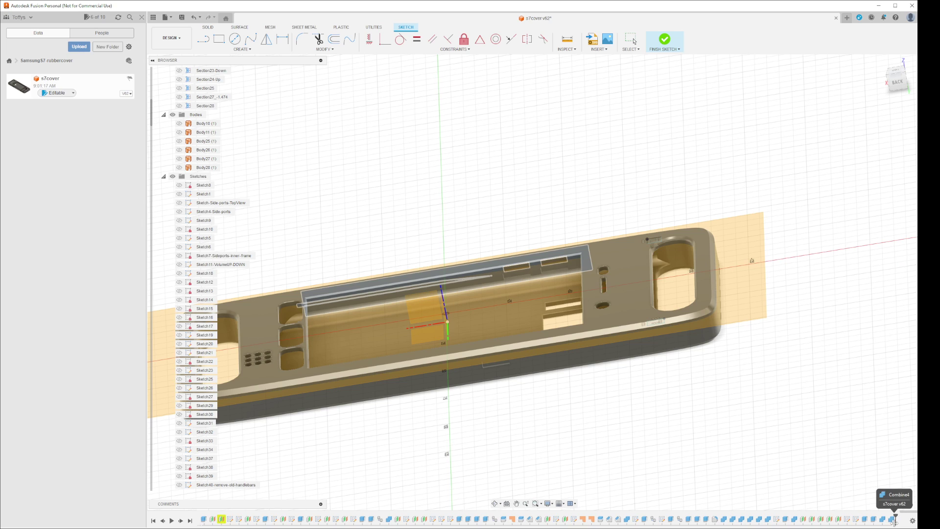
left_click(895, 519)
left_click(882, 520, "shift")
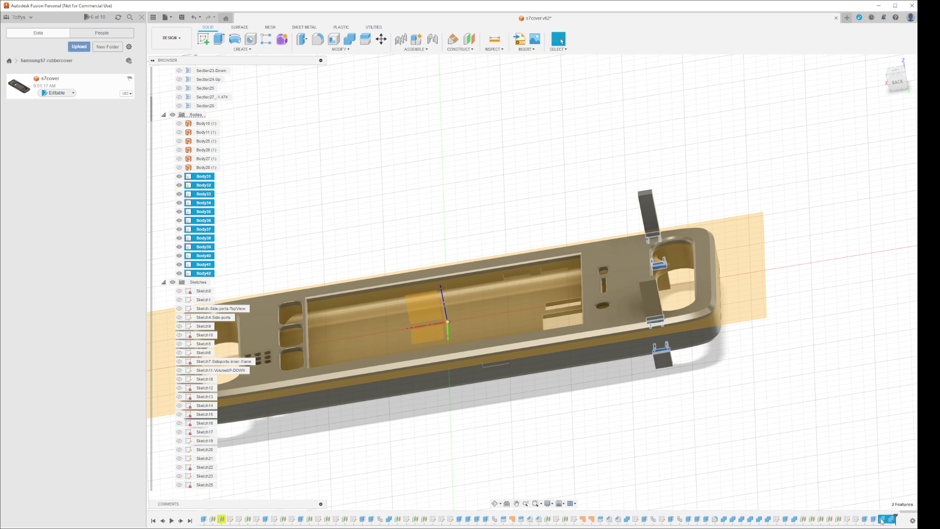
key("Delete")
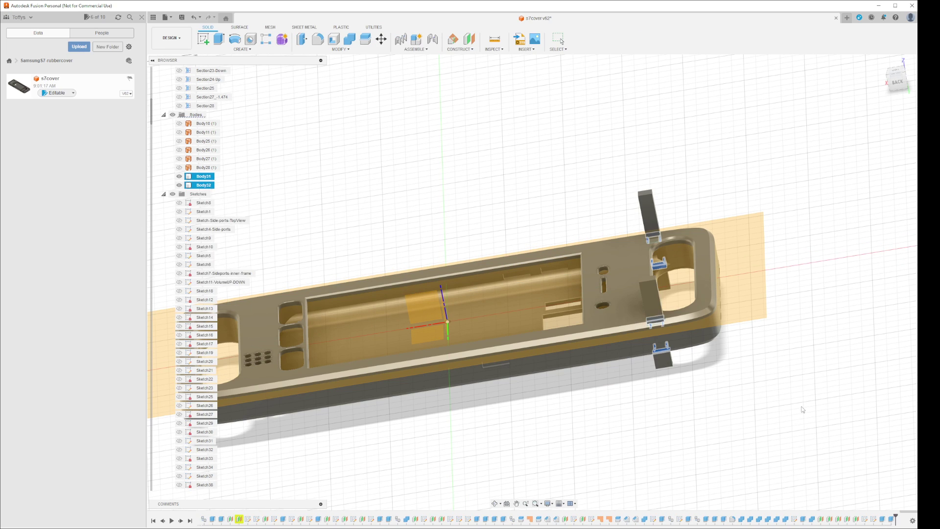
key("Escape")
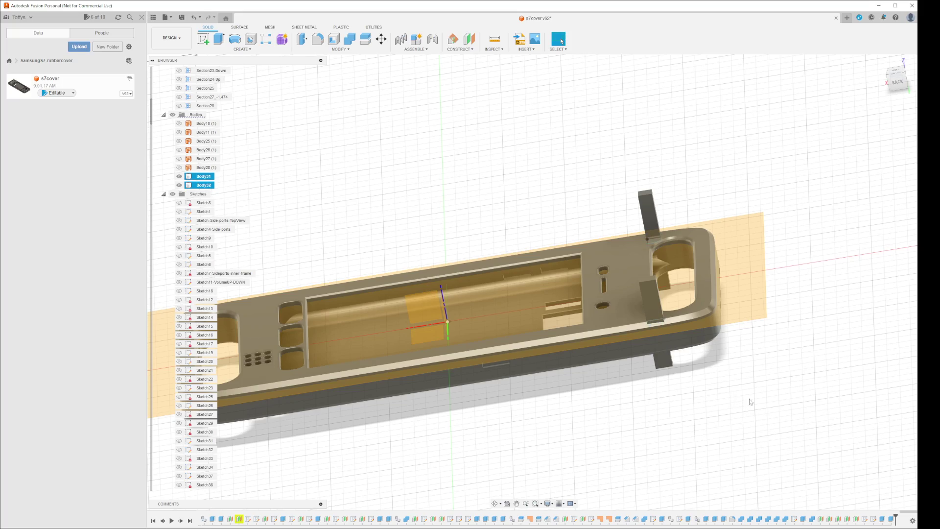
scroll(742, 397, "up", 5)
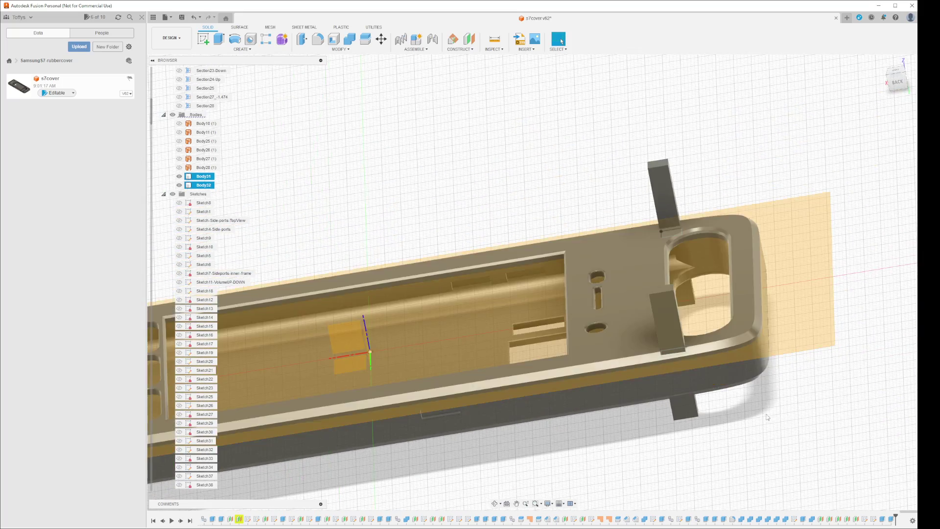
middle_click_drag(767, 417, 596, 452, "shift")
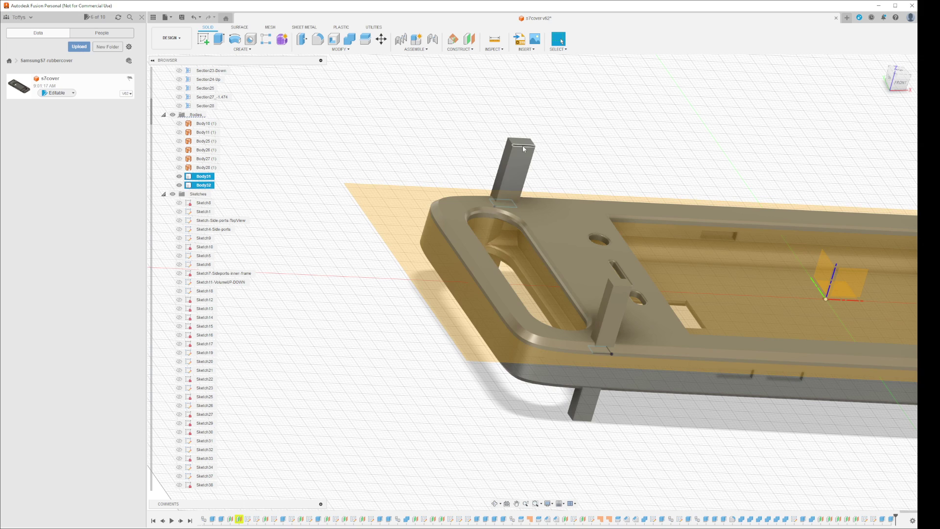
Combine the upright post as target with the cover as tool, keeping tools, creating Body43–Body47.
left_click(342, 49)
left_click(329, 102)
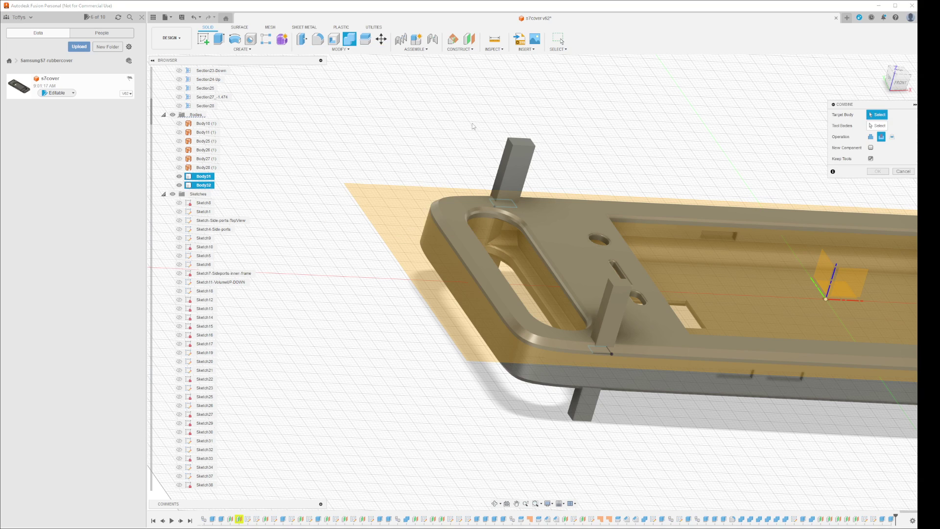
left_click(509, 152)
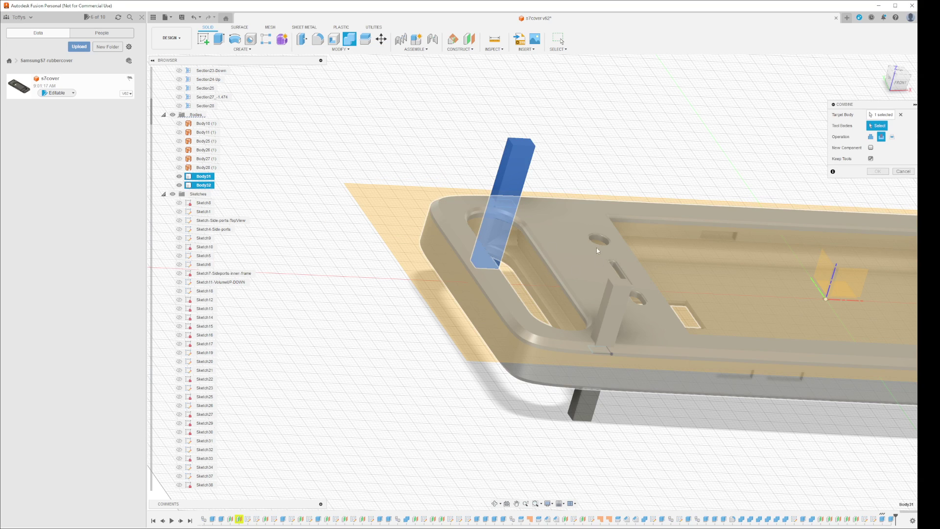
left_click(619, 356)
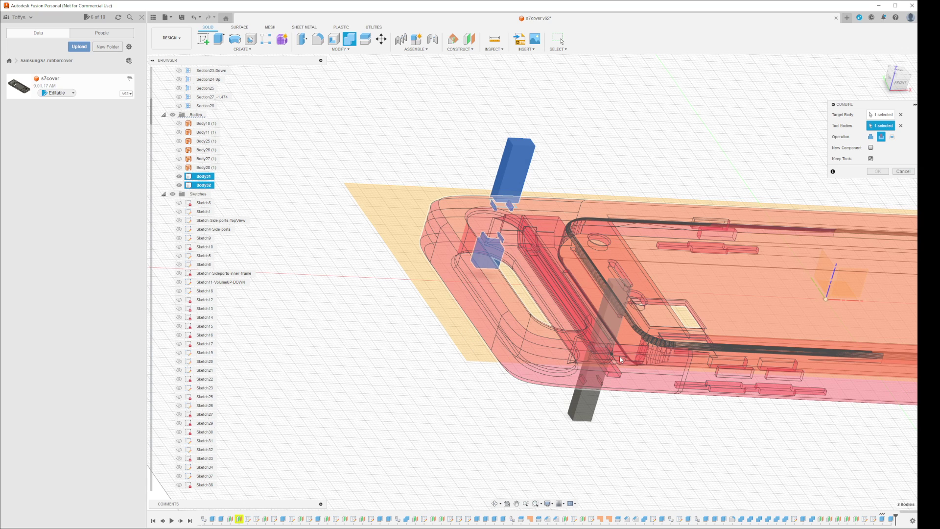
scroll(509, 225, "up", 6)
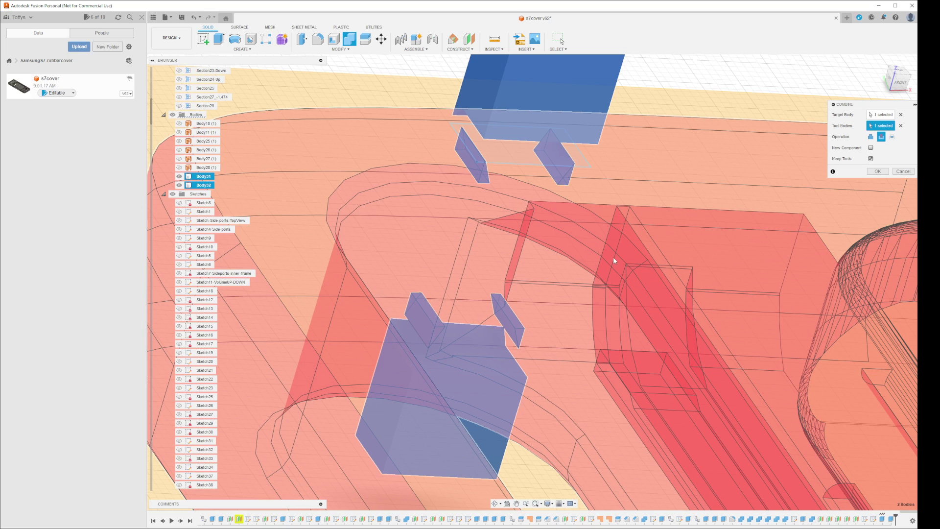
scroll(612, 257, "down", 5)
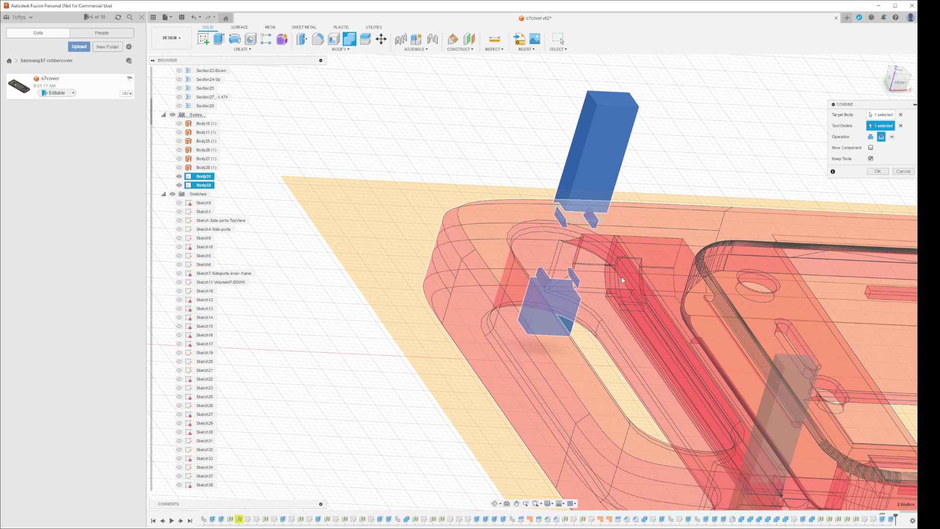
mouse_move(586, 277)
middle_mouse_down("shift")
mouse_move(563, 272)
mouse_move(588, 270)
middle_mouse_up("shift")
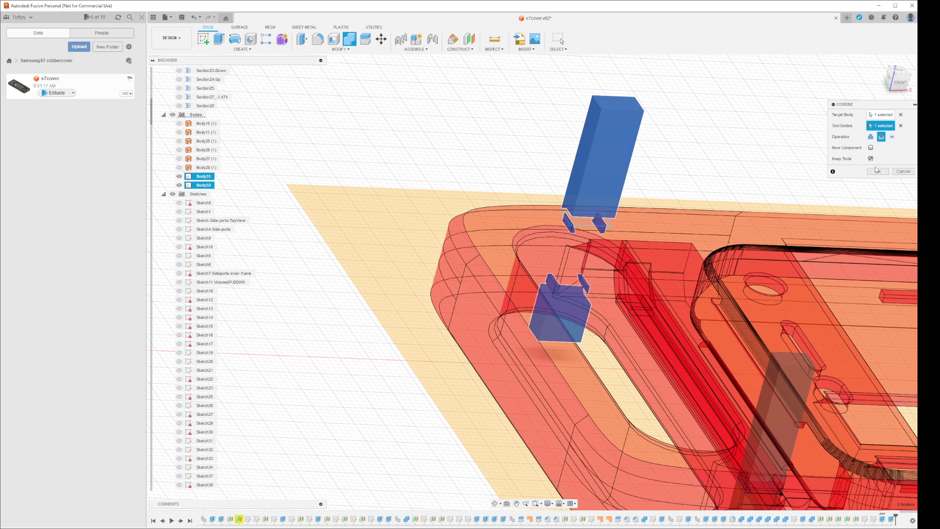
left_click(877, 171)
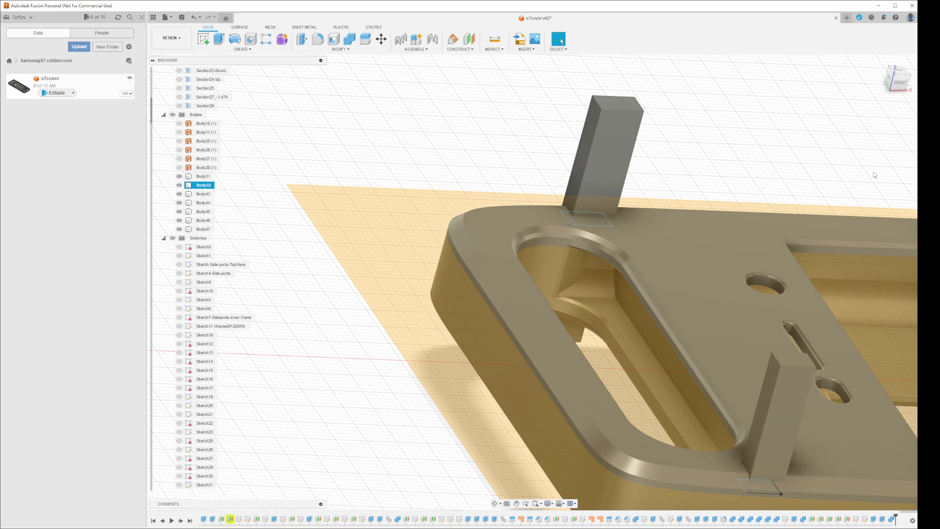
middle_click_drag(595, 245, 616, 266, "shift")
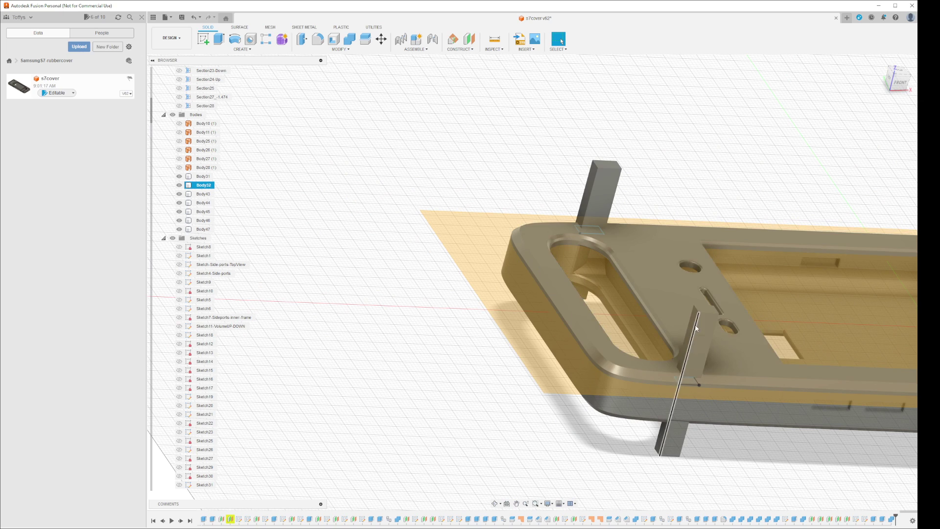
Combine Body32 as target with the cover as tool body, keeping tools, adding Body48–Body52.
left_click(340, 49)
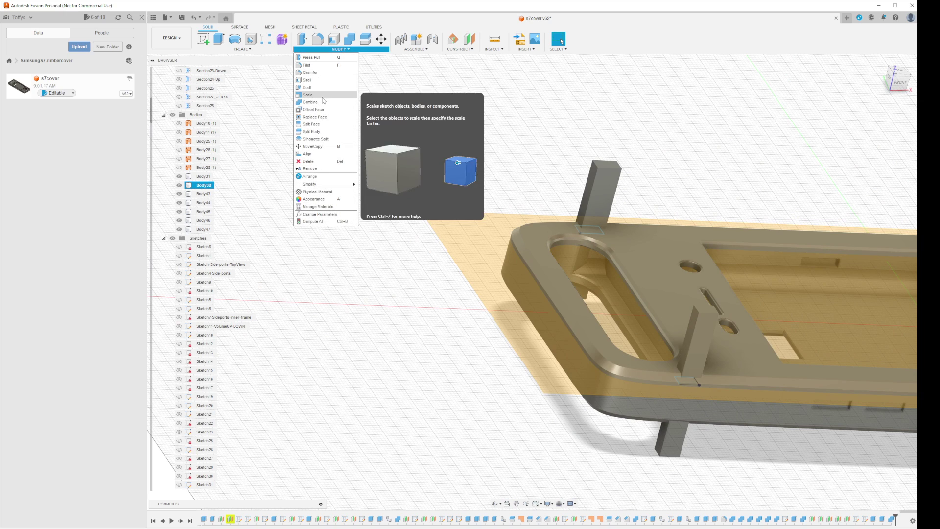
left_click(323, 101)
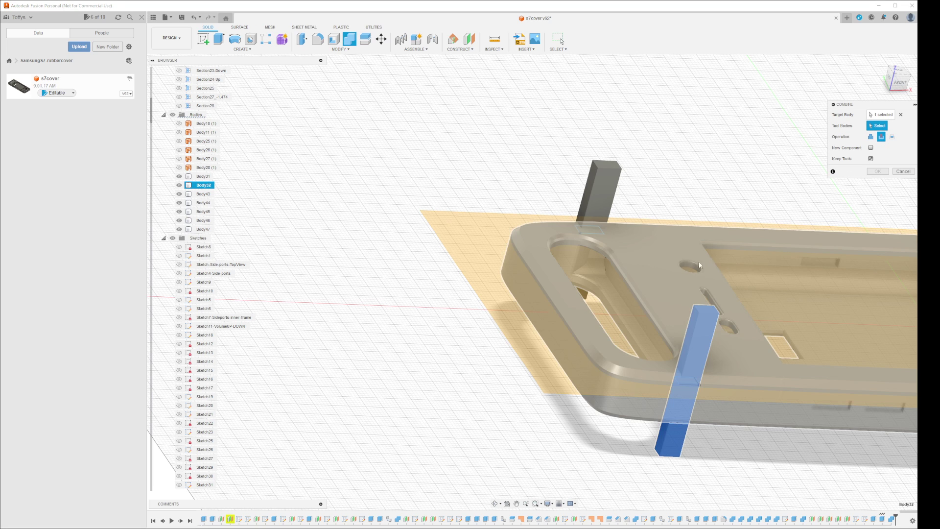
left_click(589, 339)
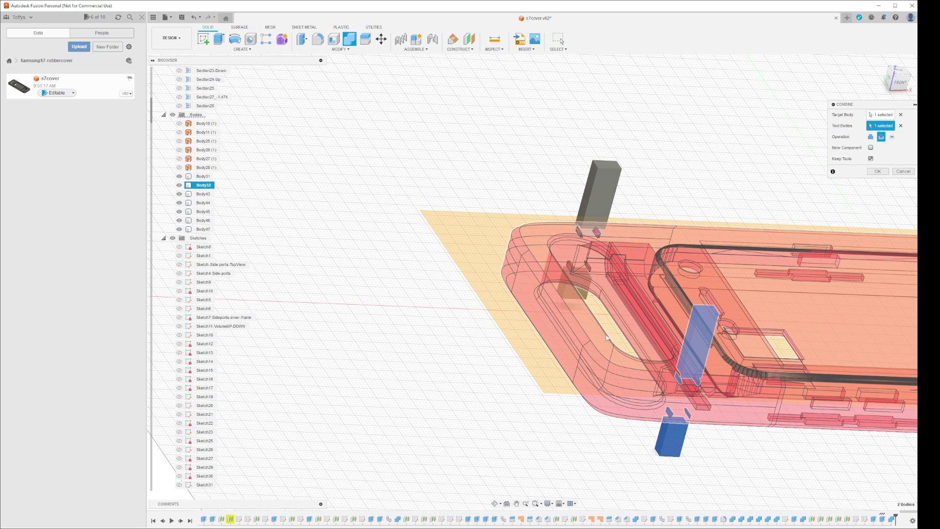
scroll(606, 337, "up", 5)
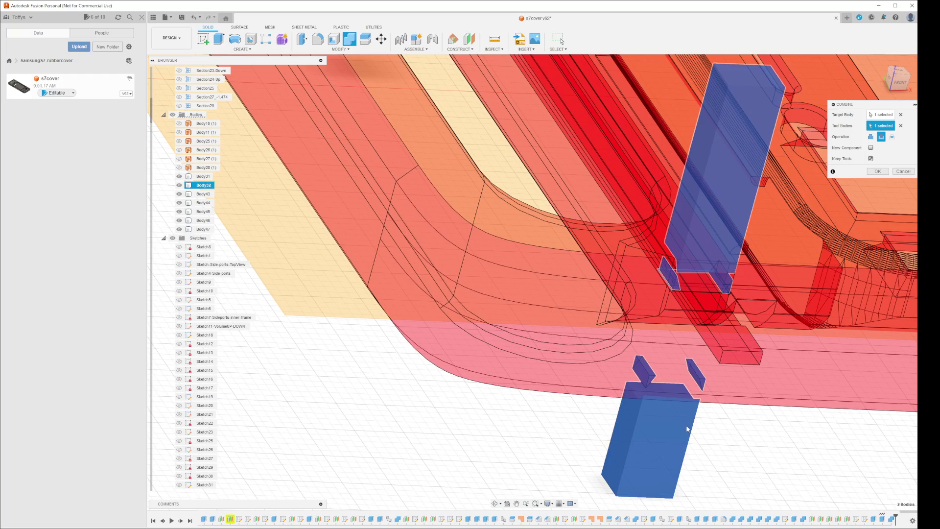
scroll(687, 429, "down", 5)
scroll(680, 411, "up", 5)
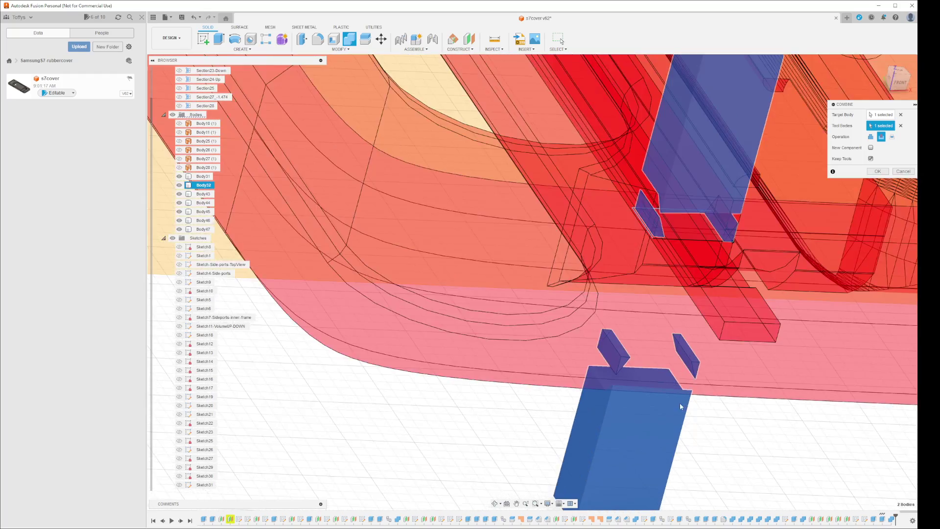
middle_click_drag(680, 405, 745, 425, "shift")
scroll(749, 424, "down", 8)
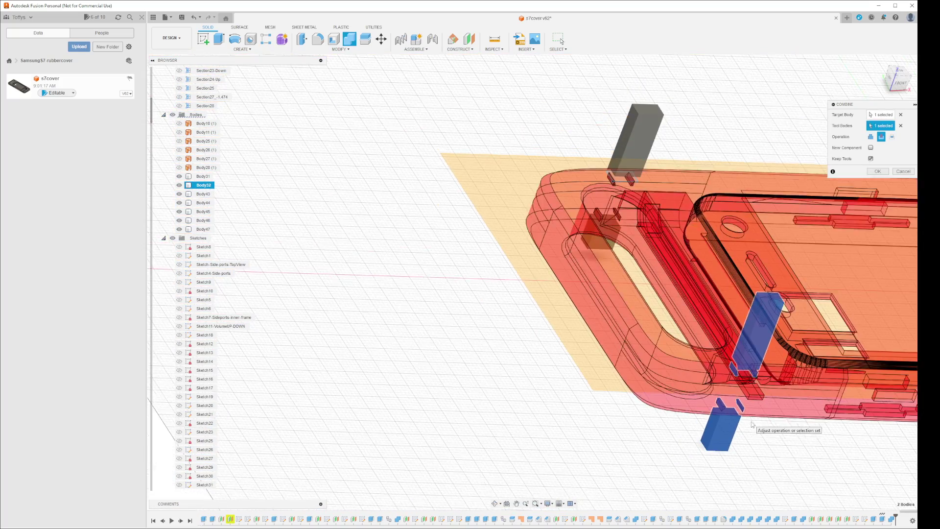
scroll(753, 424, "down", 1)
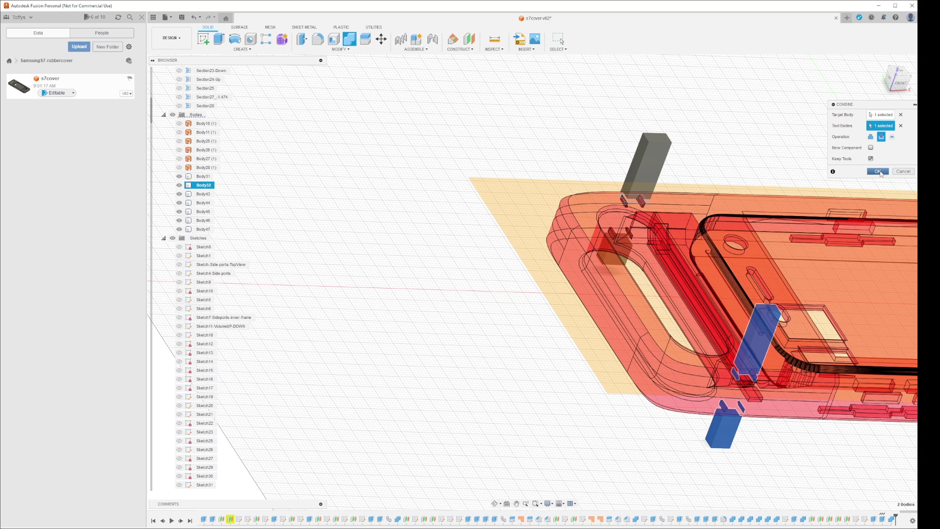
left_click(878, 172)
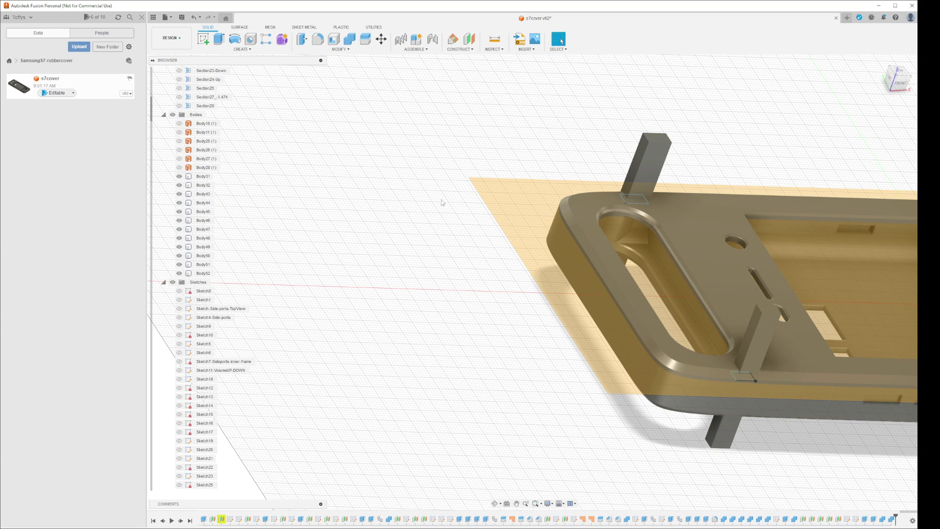
Hide Body32, the upright post, another leftover post and Body51 in the Browser.
left_click(179, 185)
left_click(179, 194)
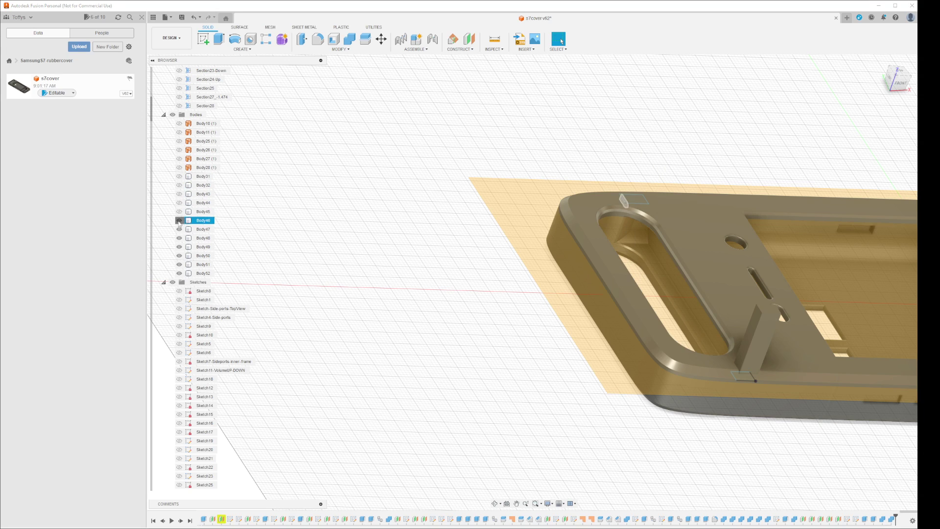
left_click(179, 256)
left_click(179, 264)
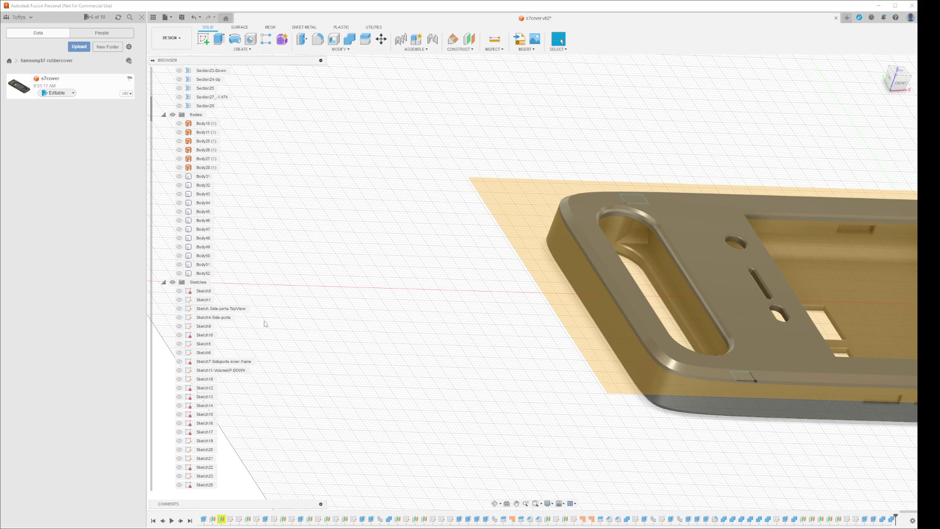
Collapse the Construction folder and hide Main-CASE-Frame:1, leaving the two sketch profiles.
scroll(202, 399, "down", 2)
scroll(202, 407, "down", 9)
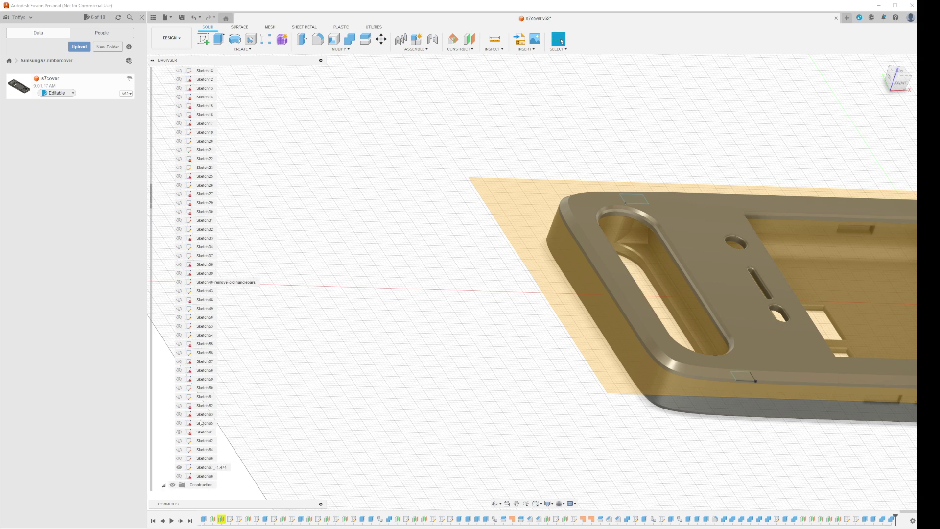
scroll(192, 422, "down", 1)
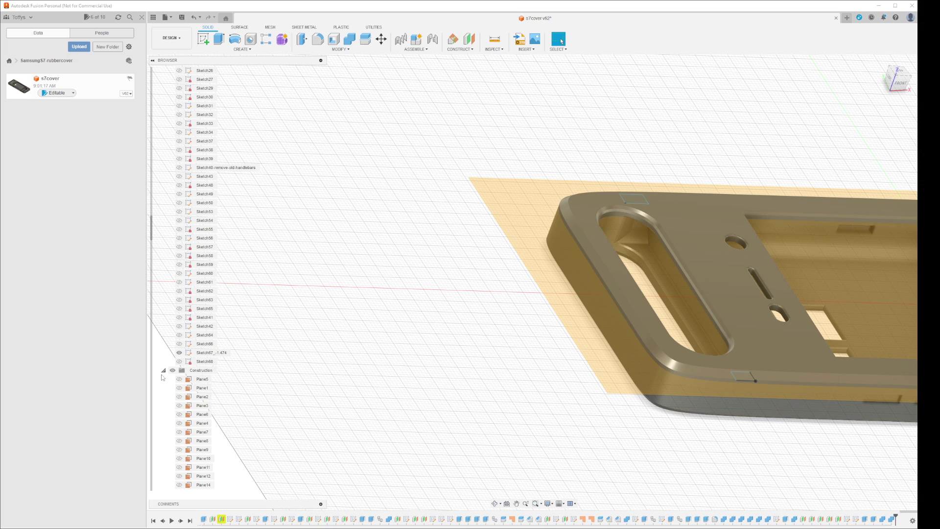
left_click(164, 370)
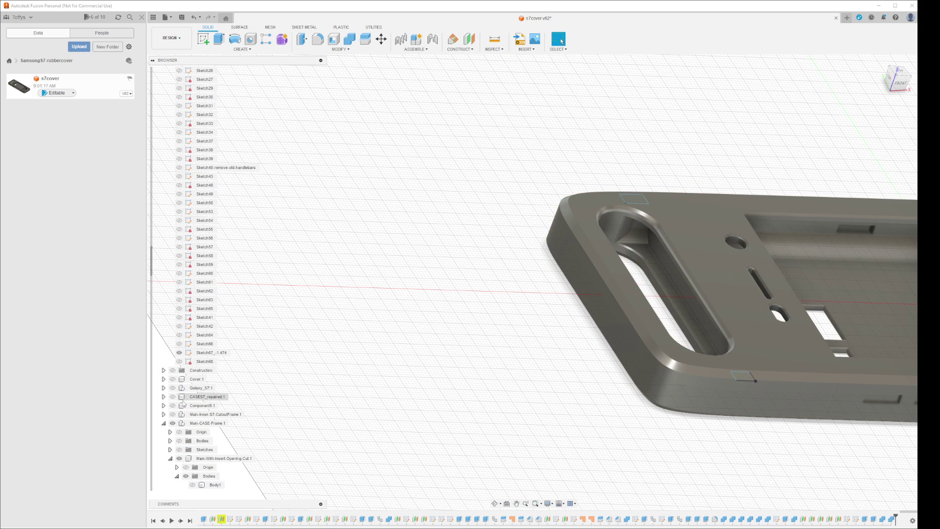
left_click(173, 423)
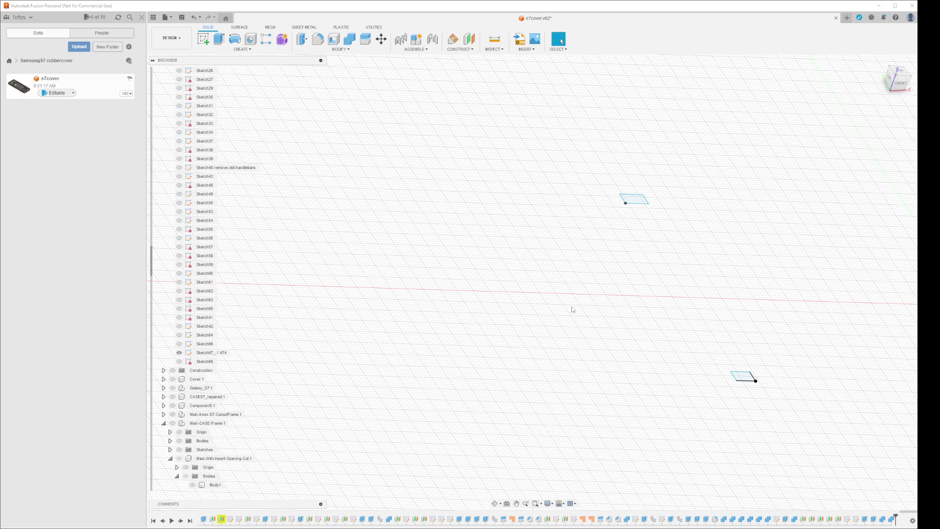
scroll(174, 338, "up", 11)
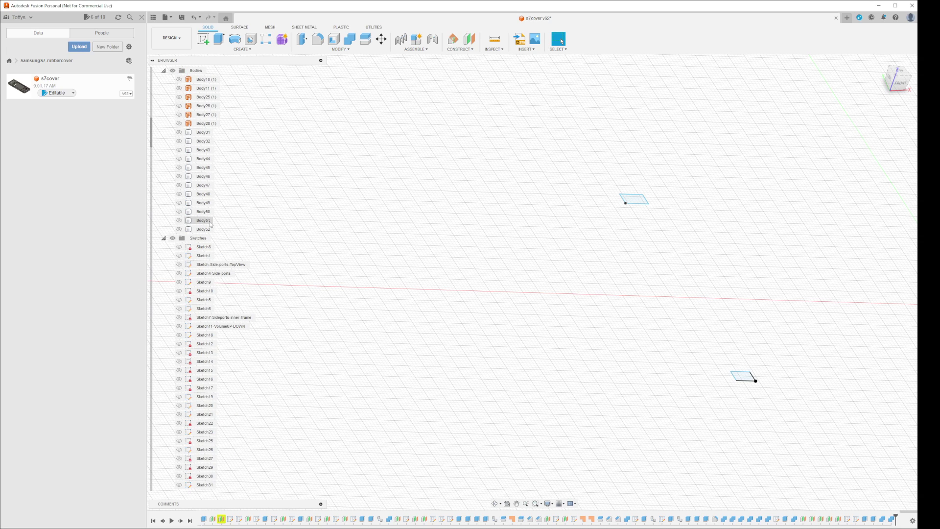
Show Body51, Body49 and Body48 while keeping the tall Body50 hidden.
scroll(207, 223, "up", 2)
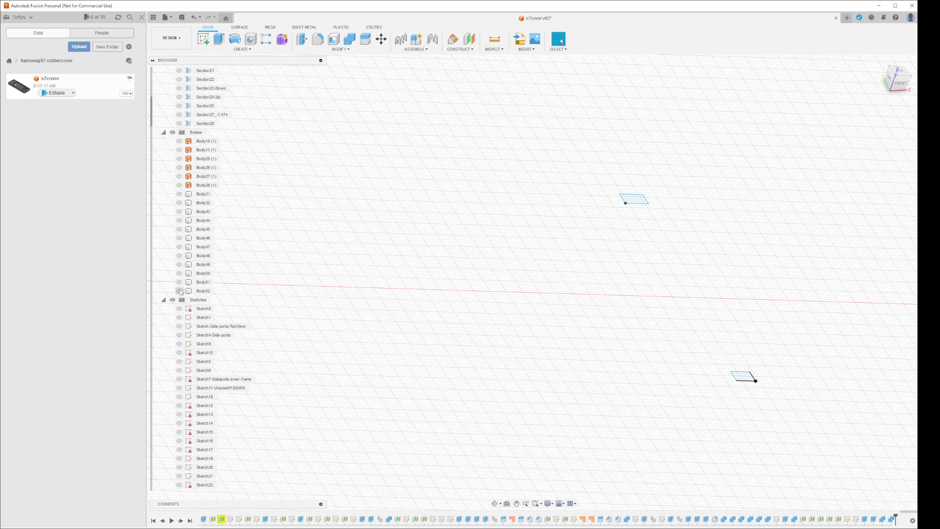
left_click(179, 282)
left_click(179, 274)
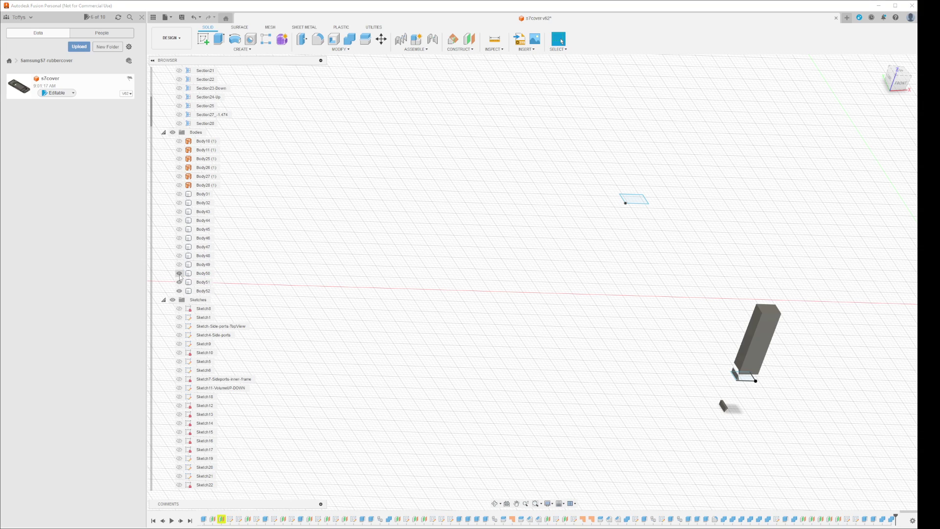
left_click(179, 274)
left_click(180, 264)
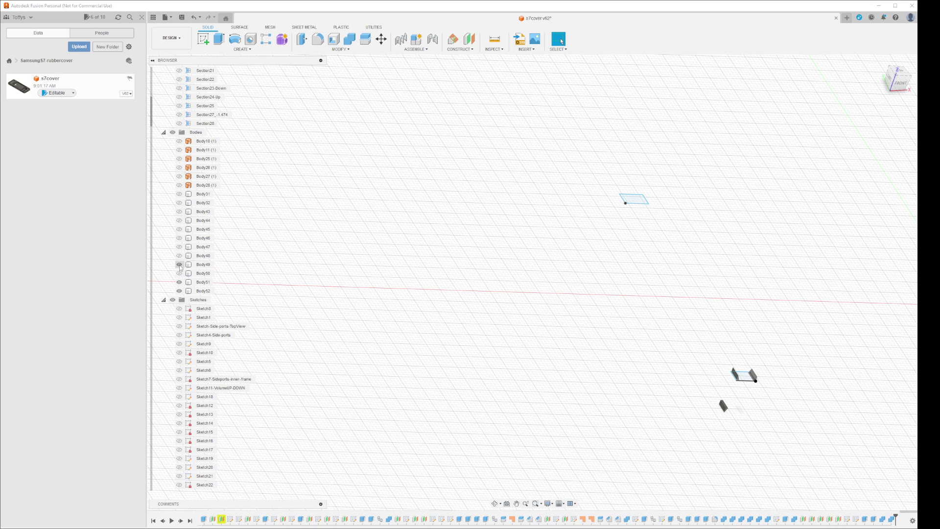
left_click(179, 256)
left_click(179, 256)
Show the remaining gap blocks Body47, Body46, Body45 and Body44.
left_click(179, 264)
left_click(179, 248)
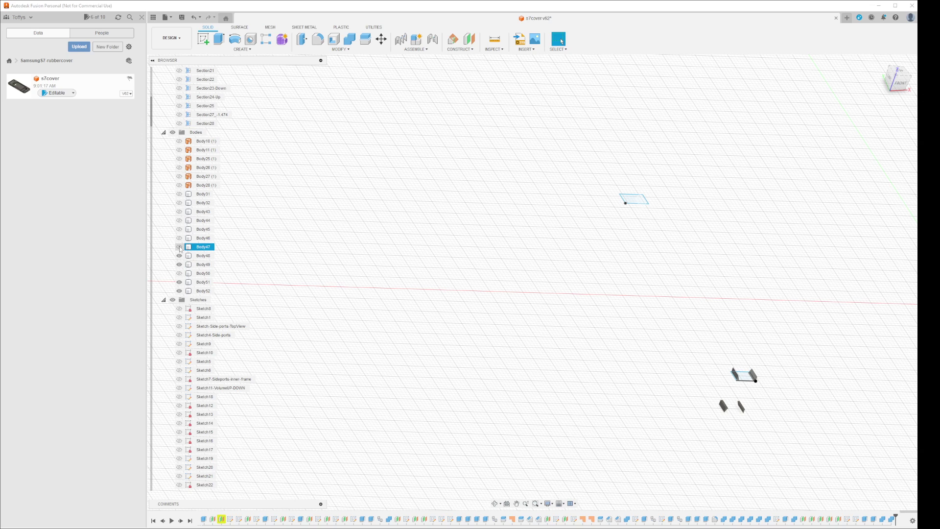
left_click(179, 248)
left_click(179, 238)
left_click(179, 238)
left_click(179, 229)
left_click(179, 220)
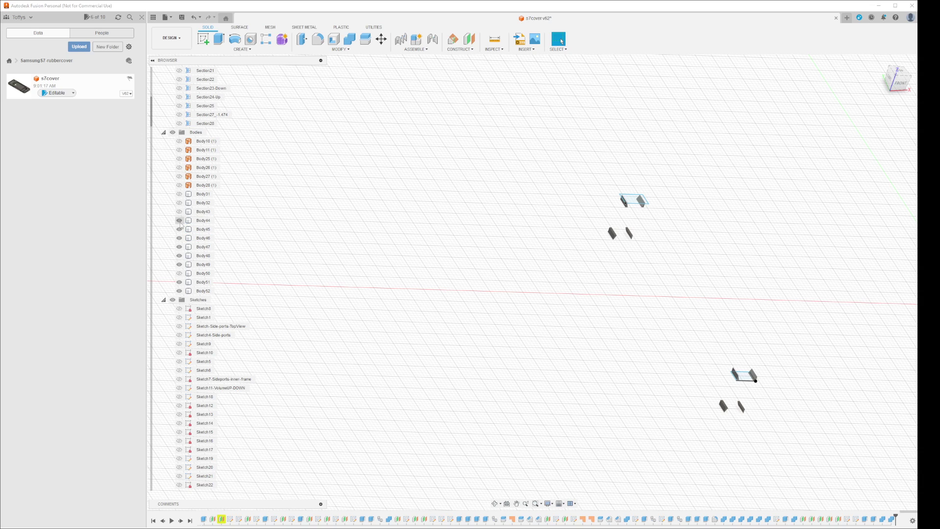
Select Body4-Noinsert under Main-With-Insert-Opening-Cut and make Main-CASE-Frame:1 visible again.
scroll(781, 436, "up", 5)
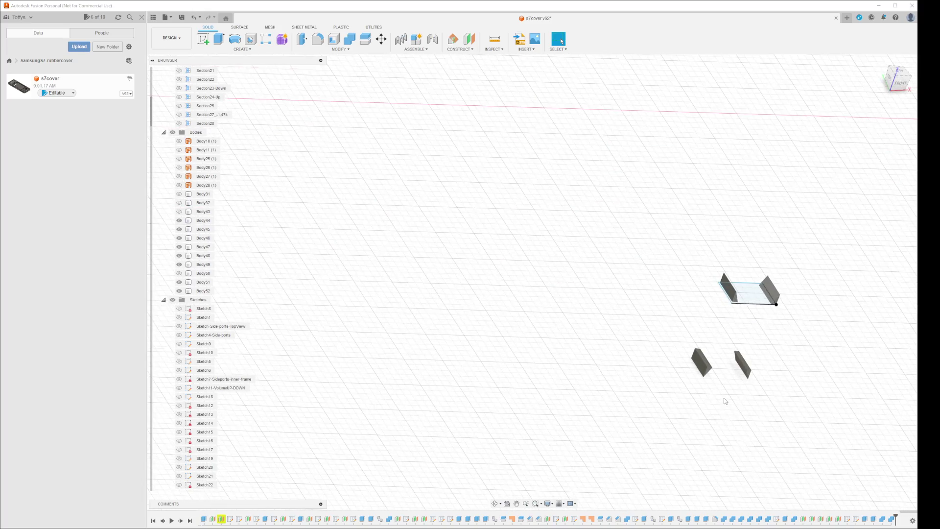
scroll(741, 388, "down", 5)
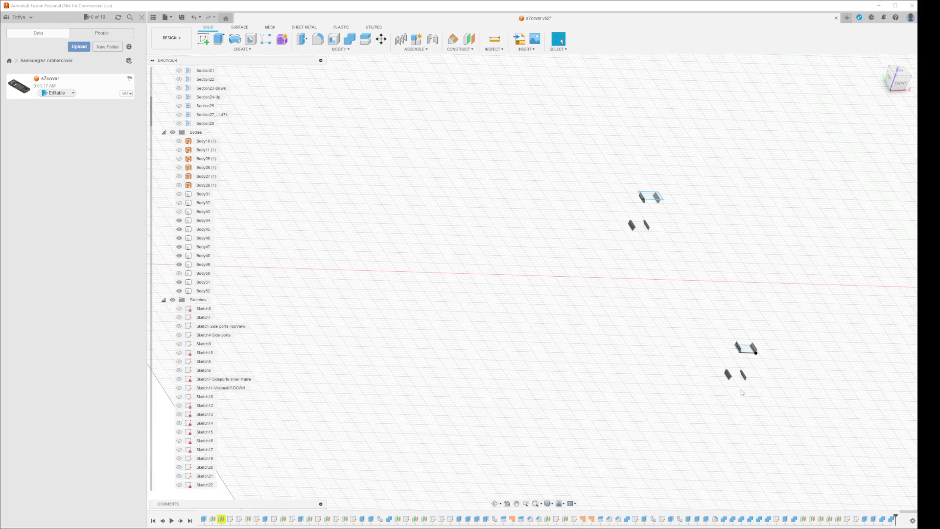
scroll(204, 389, "down", 7)
scroll(204, 389, "down", 4)
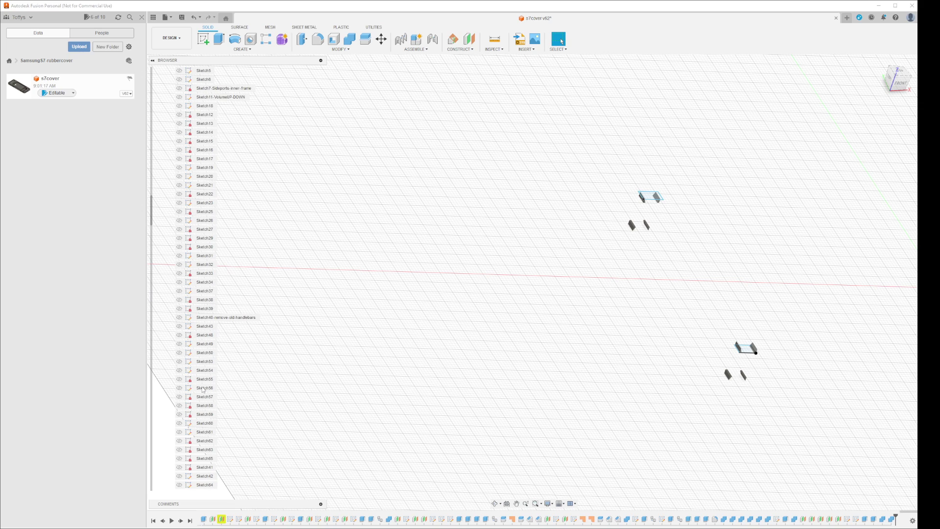
scroll(203, 390, "down", 4)
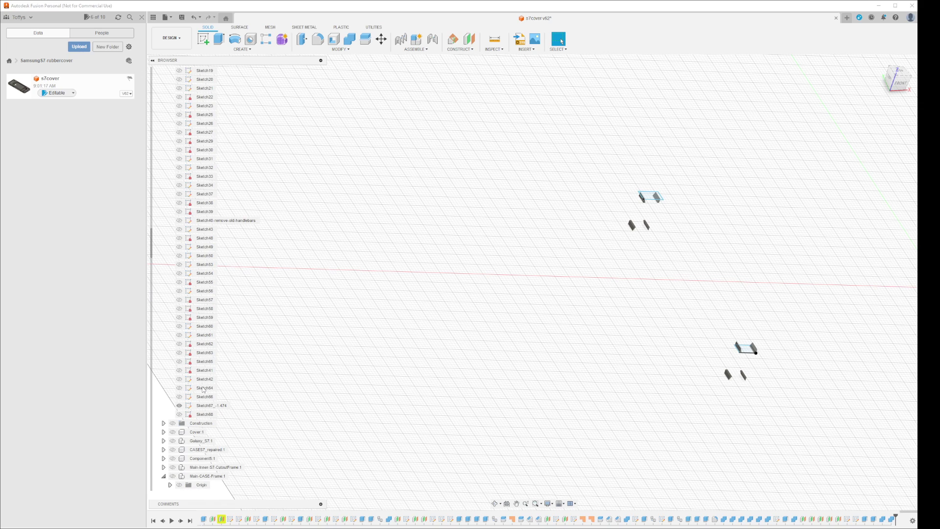
scroll(200, 388, "down", 3)
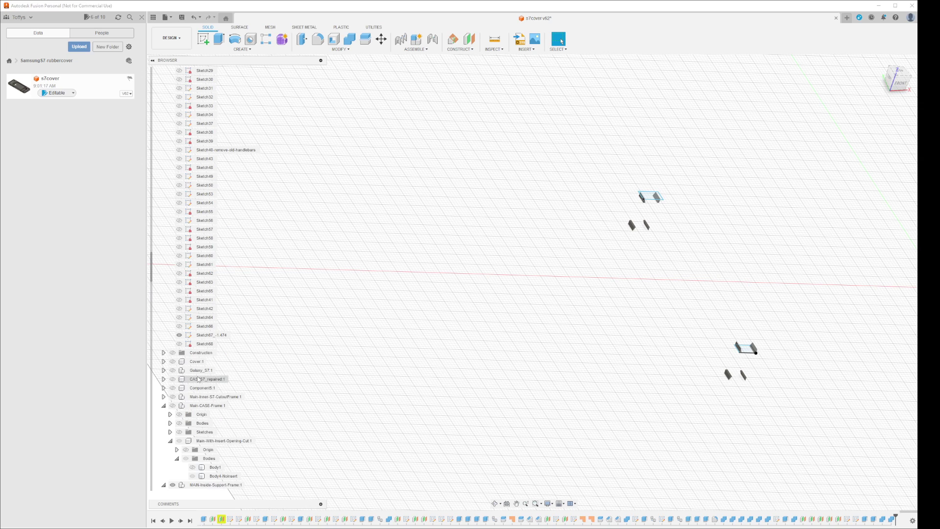
scroll(199, 379, "down", 5)
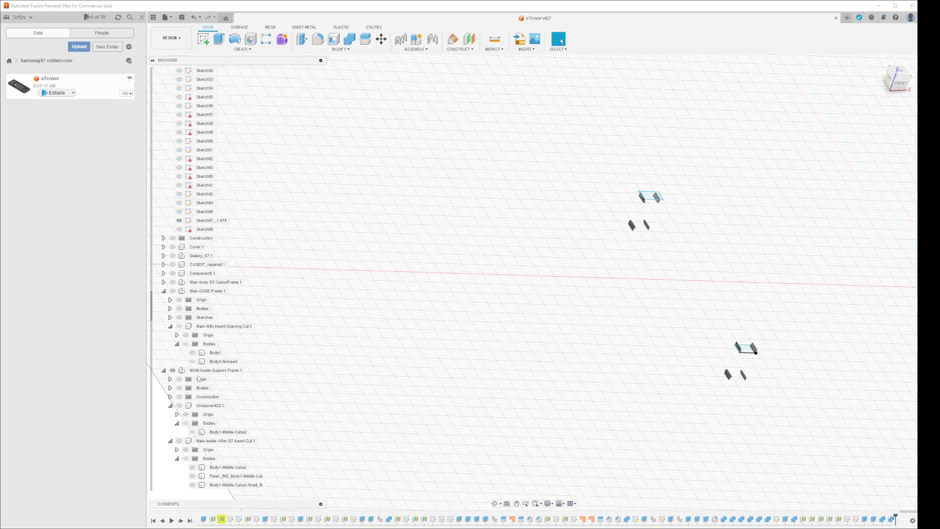
scroll(206, 378, "down", 1)
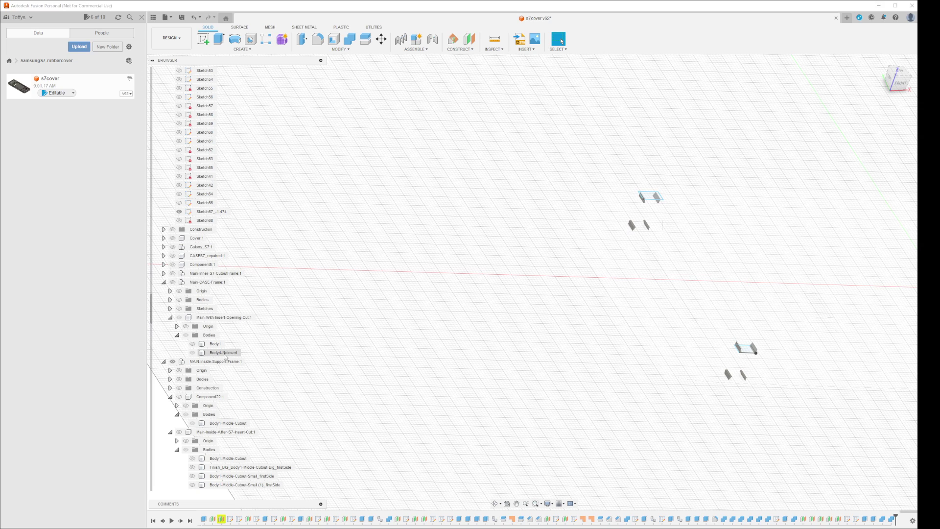
left_click(227, 353)
left_click(173, 283)
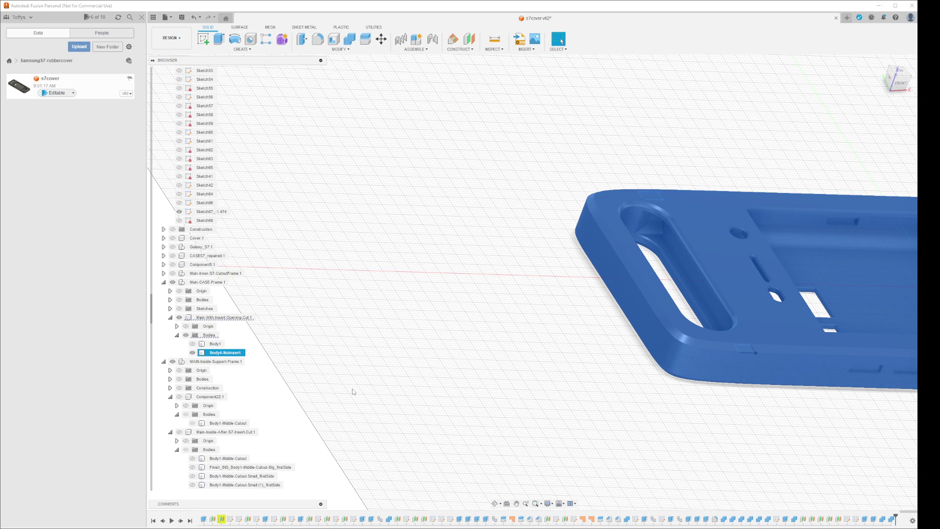
Start a Combine on Body4-Noinsert, hide Main-CASE-Frame:1, and set the operation to Cut.
left_click(342, 49)
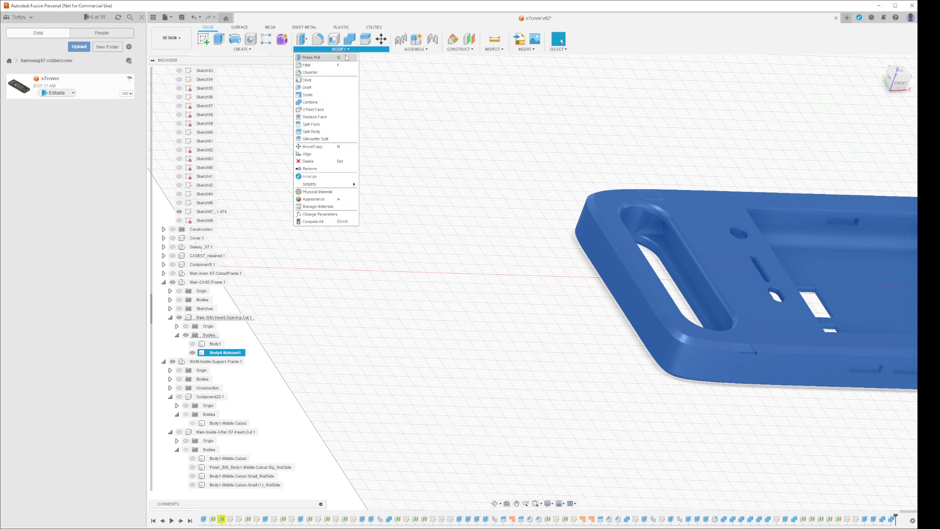
left_click(325, 103)
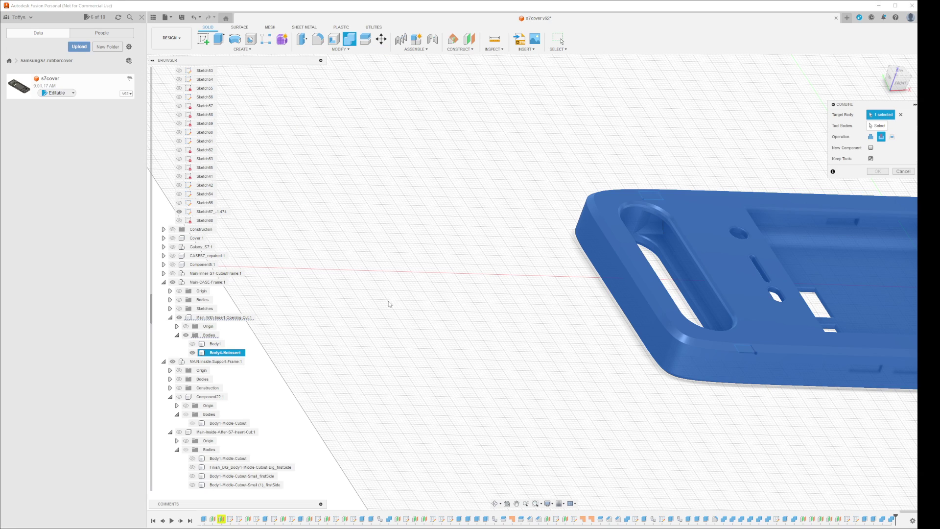
left_click(870, 137)
left_click(838, 127)
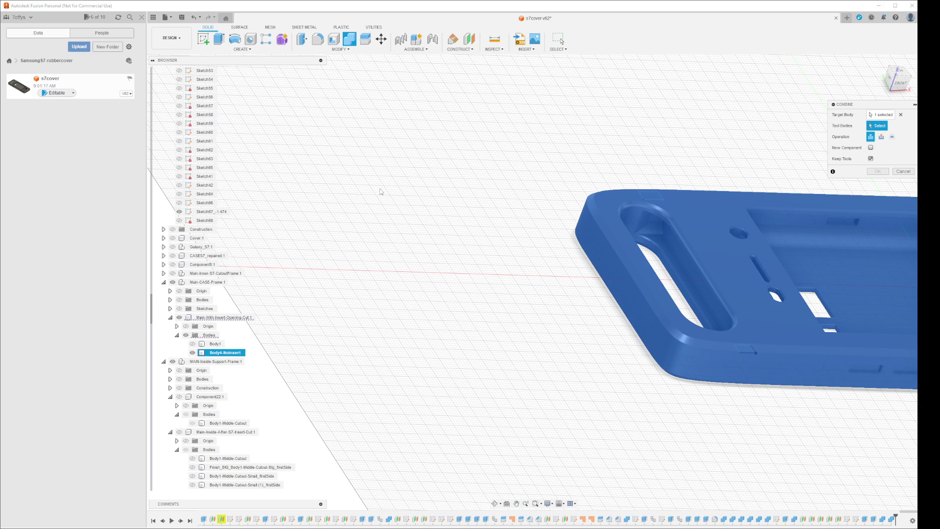
left_click(172, 283)
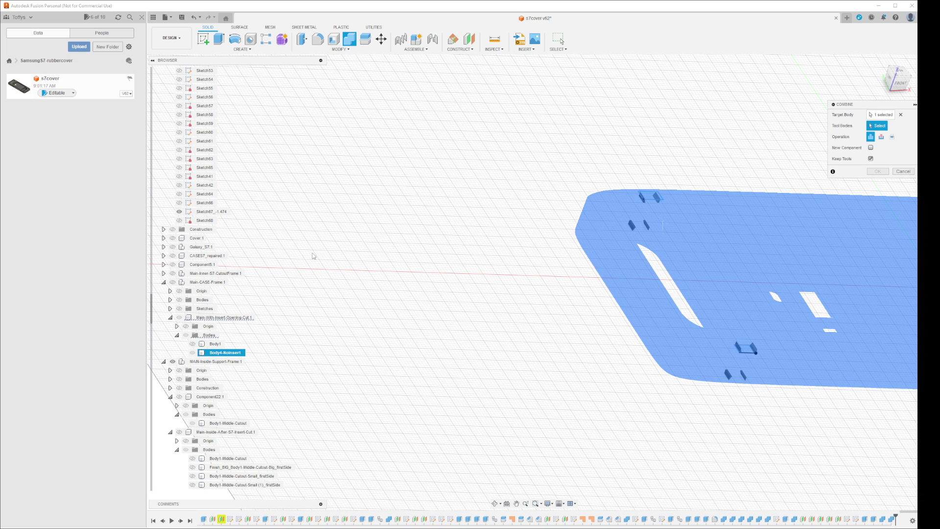
scroll(211, 263, "up", 10)
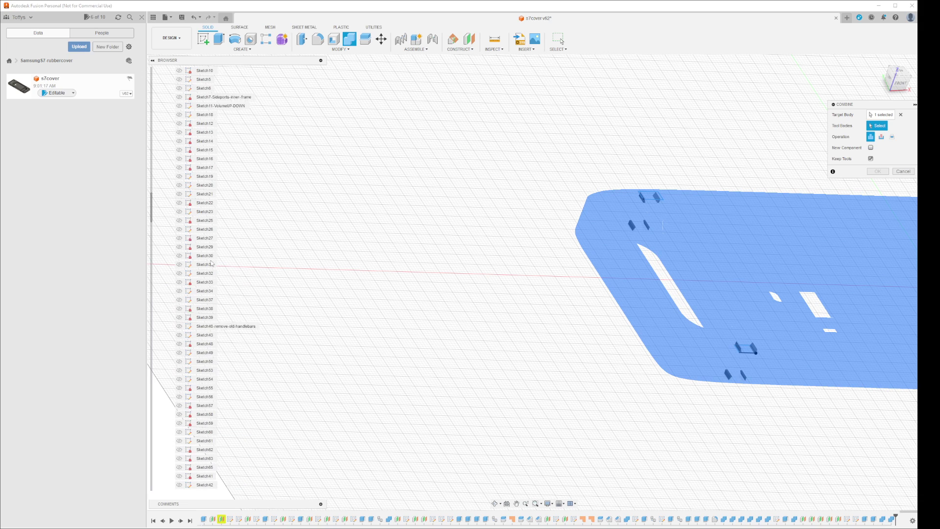
scroll(212, 263, "up", 6)
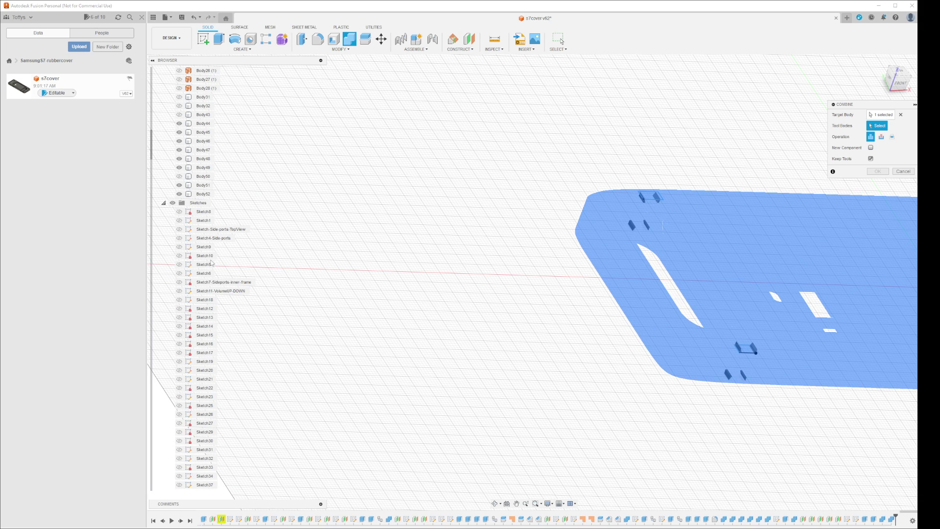
left_click(880, 137)
scroll(217, 380, "down", 10)
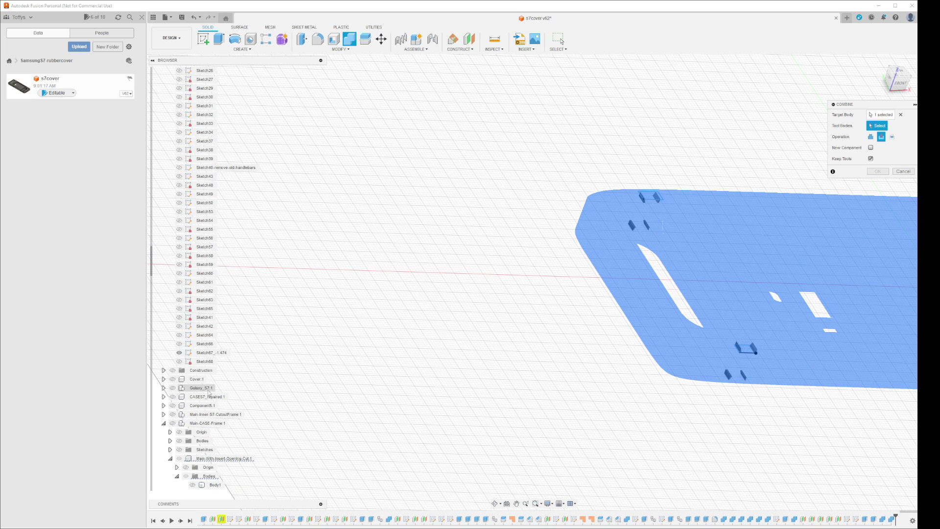
scroll(189, 386, "up", 10)
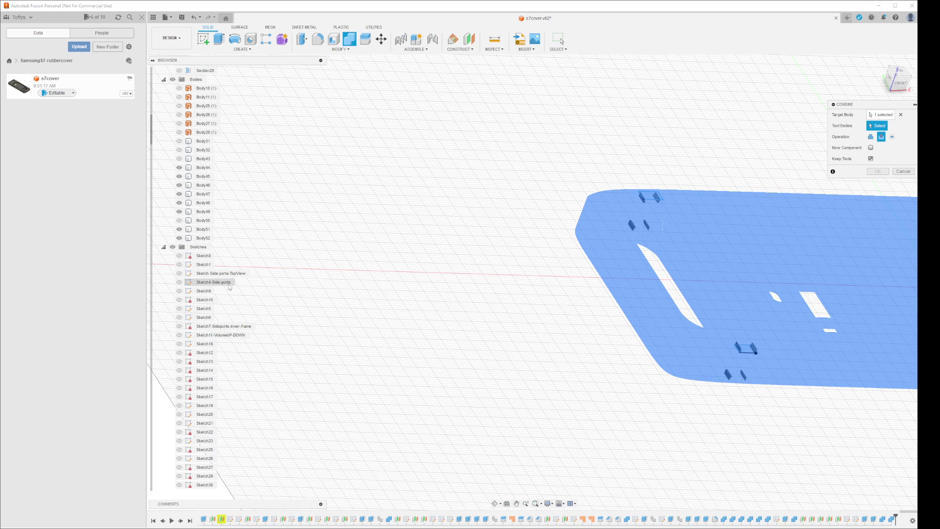
Cancel the pending combine, rename Body52 to Body52_1, and begin renaming Body51.
left_click(905, 171)
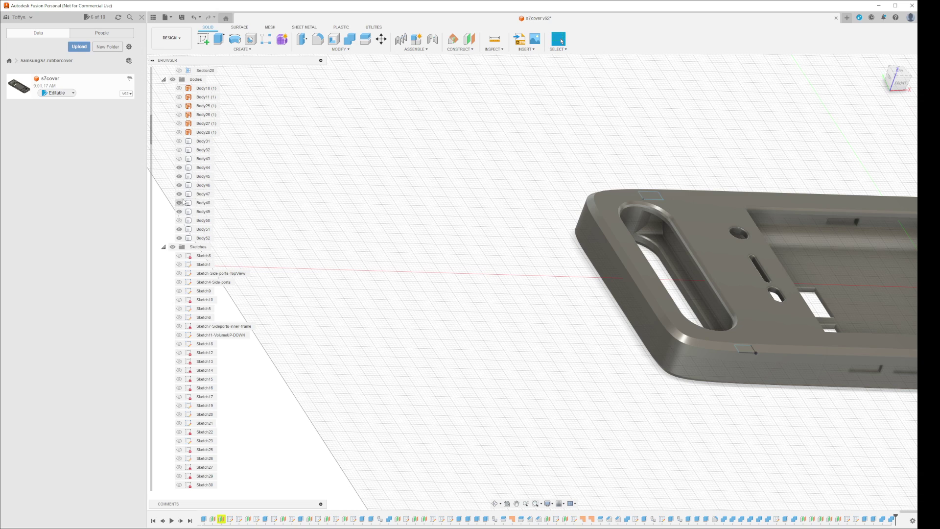
left_click(209, 239)
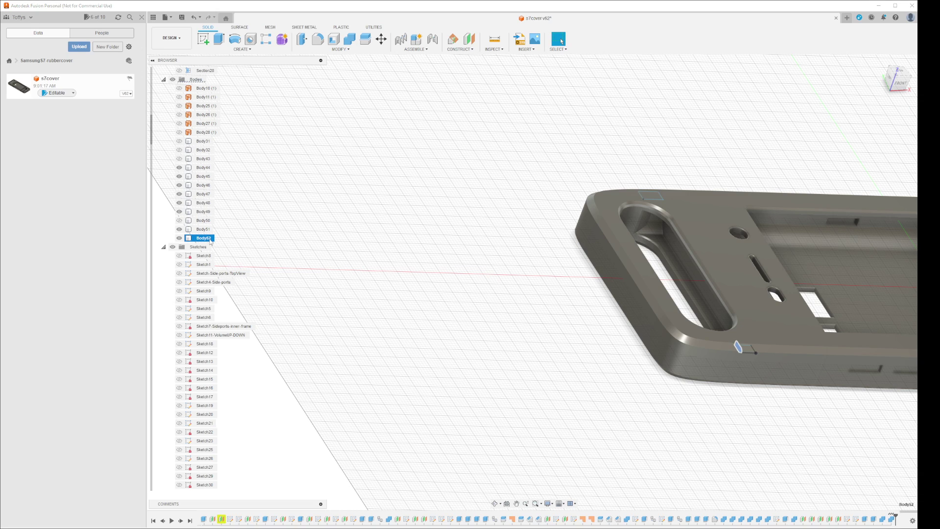
double_click(210, 238)
left_click(213, 239)
key("Return")
double_click(219, 239)
key("Return")
left_click(209, 231)
double_click(210, 231)
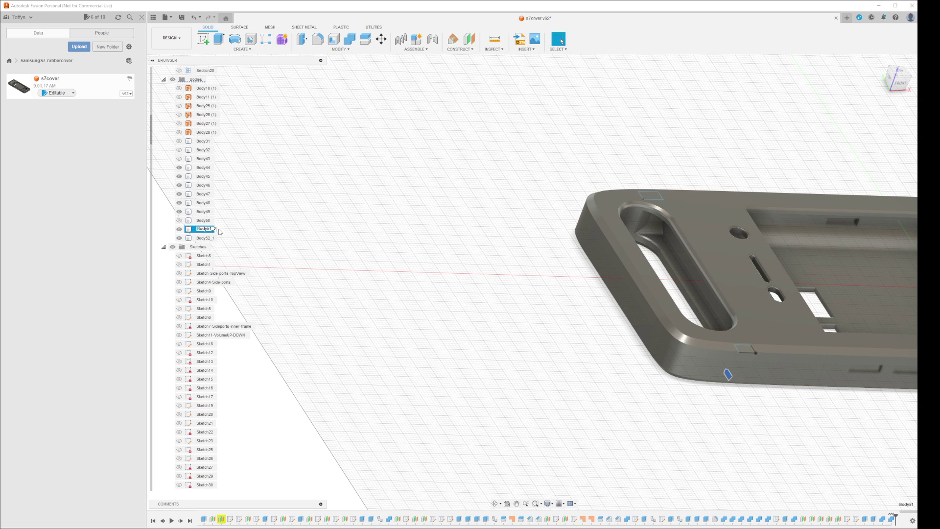
Locate blocks Body49 through Body44, then rename Body49 to Body49_3 and Body48 to Body48_4.
left_click(205, 211)
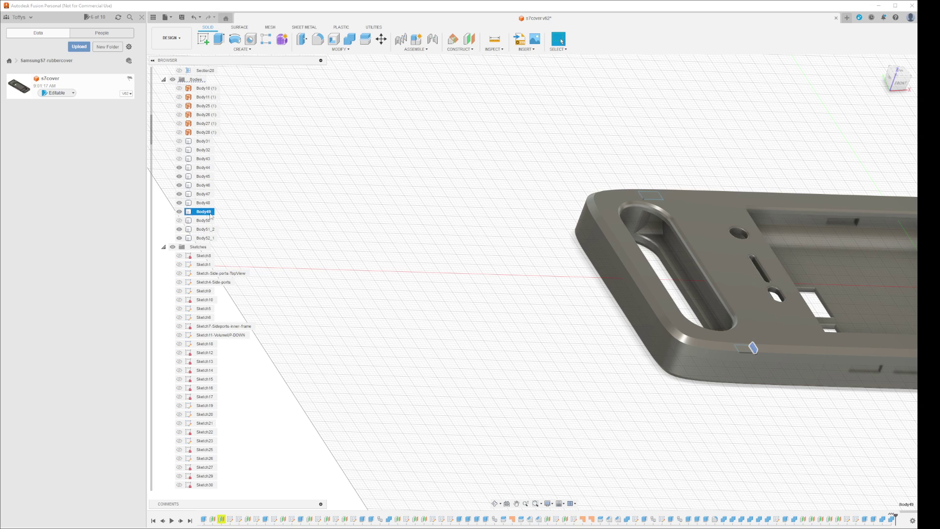
left_click(208, 195)
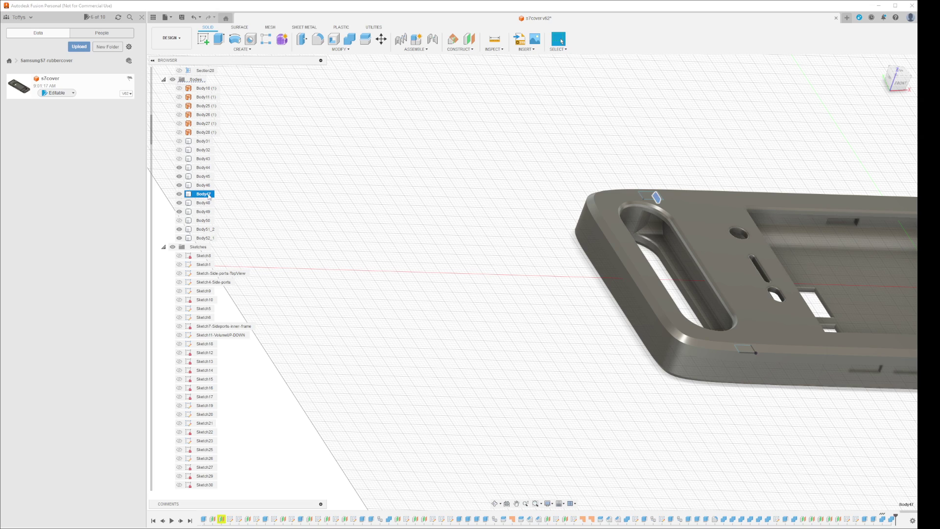
left_click(207, 186)
left_click(206, 177)
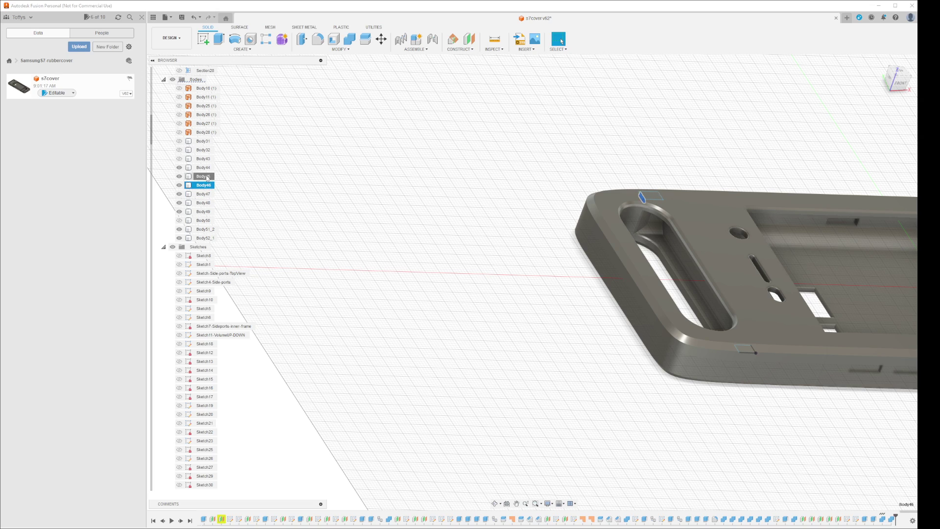
left_click(204, 169)
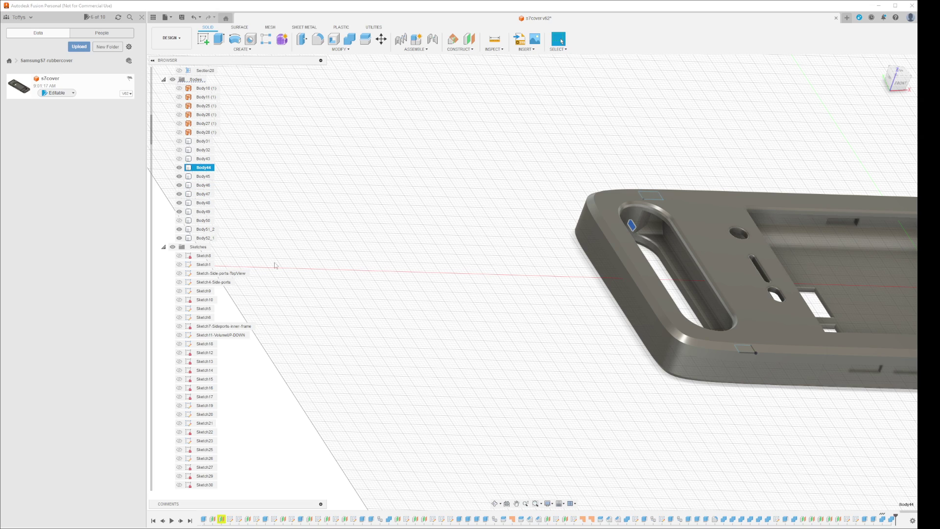
double_click(208, 212)
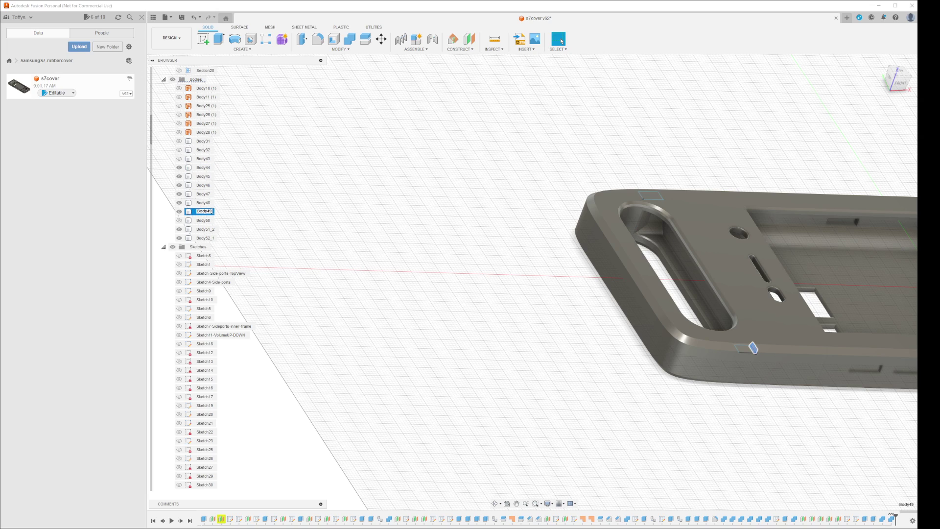
type("_3")
key("Return")
double_click(205, 203)
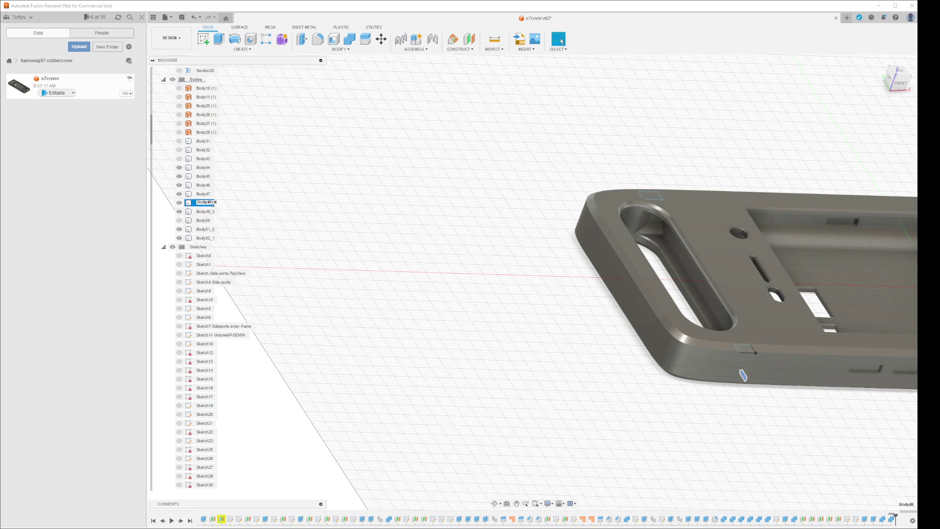
key("Return")
Rename Body47, Body46, Body45 and Body44 to Body47_5, Body46_6, Body45_7 and Body44_8.
double_click(204, 194)
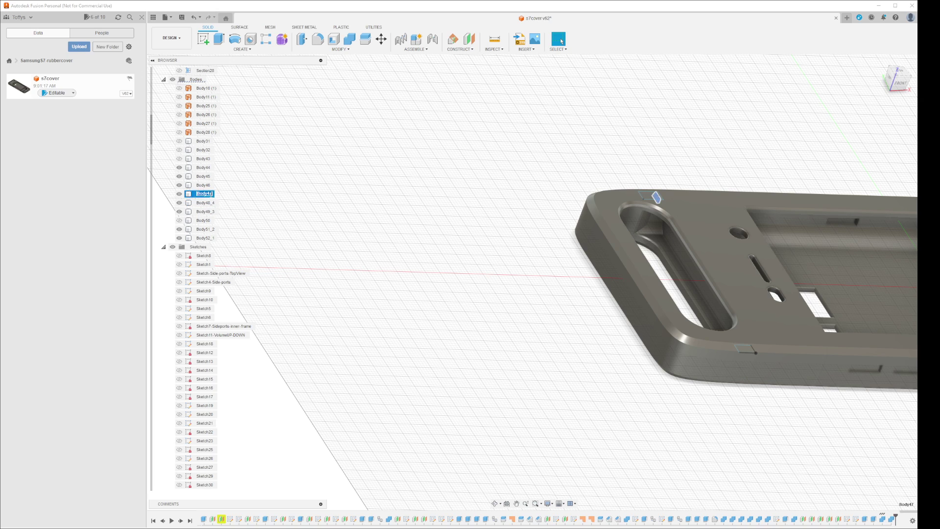
left_click(212, 194)
type("_5")
key("Return")
double_click(205, 185)
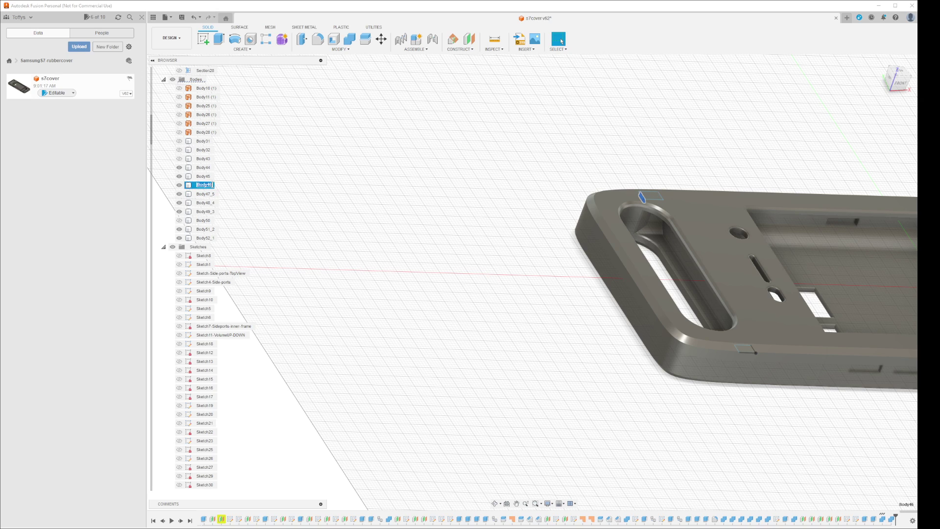
type("_6")
key("Return")
double_click(207, 178)
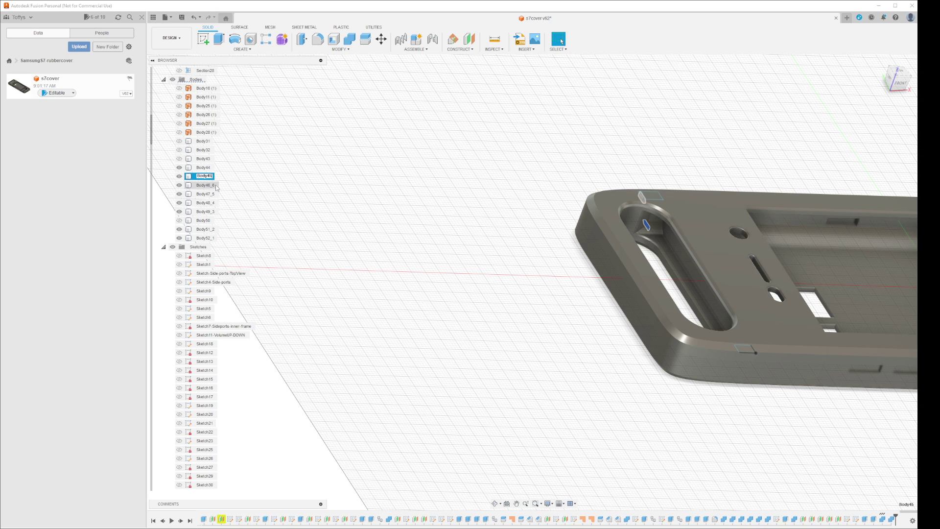
type("_7")
key("Return")
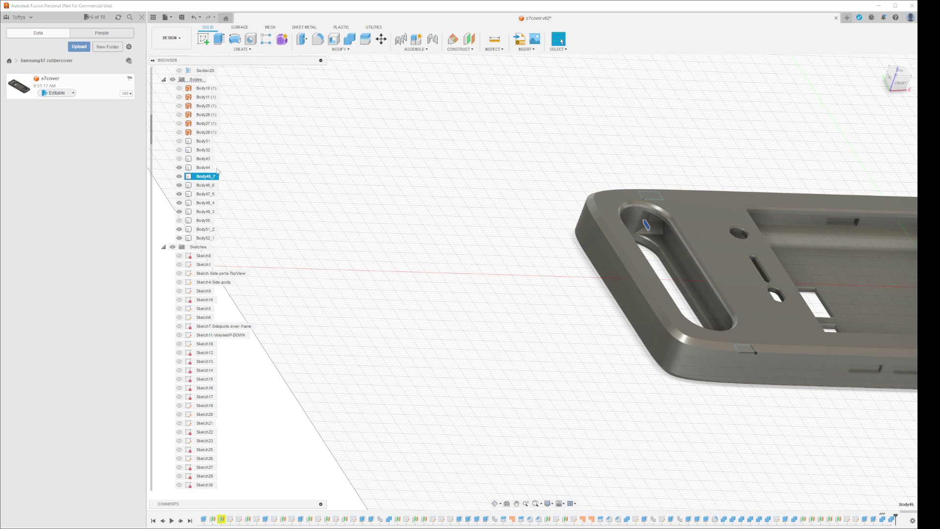
double_click(213, 169)
key("End")
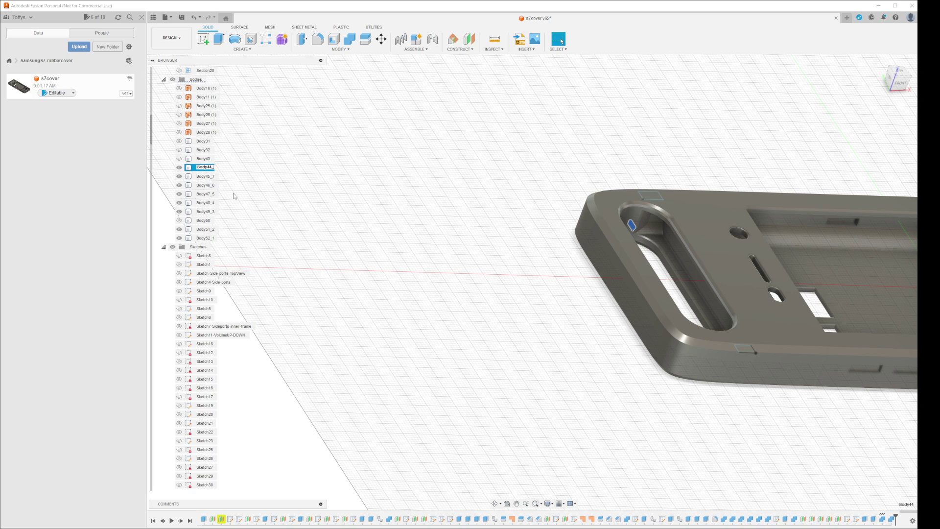
key("Return")
Clear the selection and start a Combine with the operation set to Join.
left_click(357, 219)
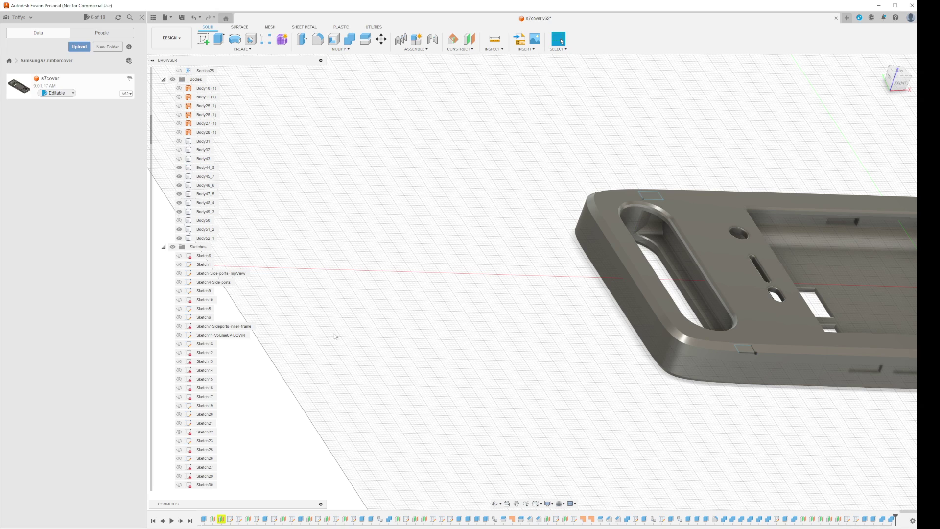
left_click(341, 49)
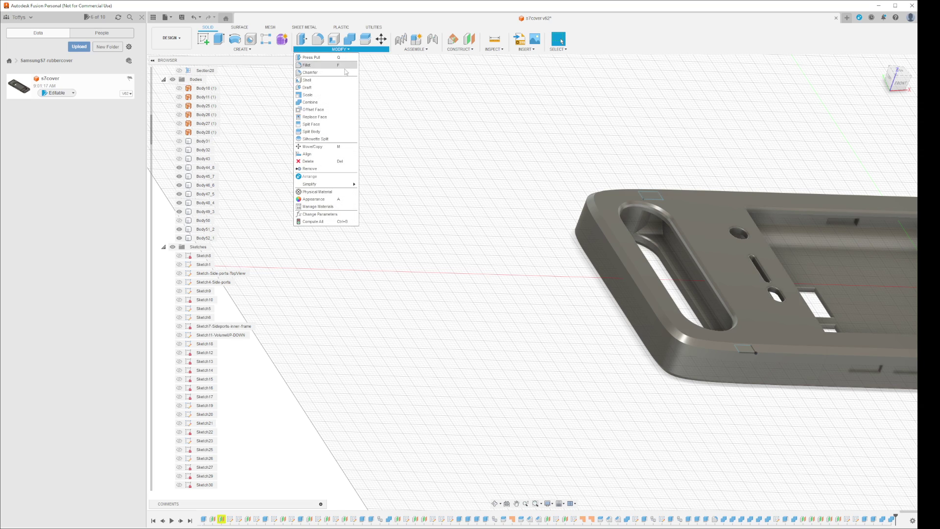
left_click(324, 101)
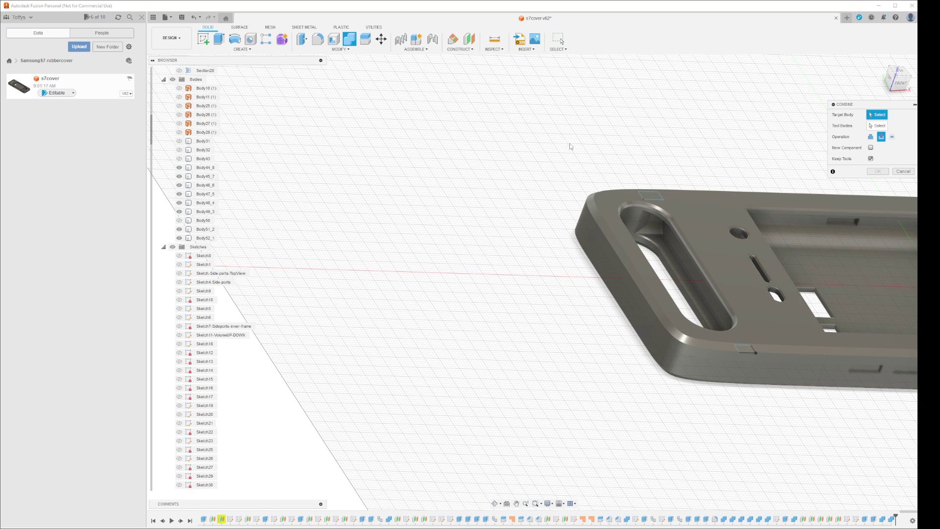
left_click(871, 137)
Target the cover case, add Body52_1 through Body45_7 as tool bodies, and apply the join.
left_click(744, 240)
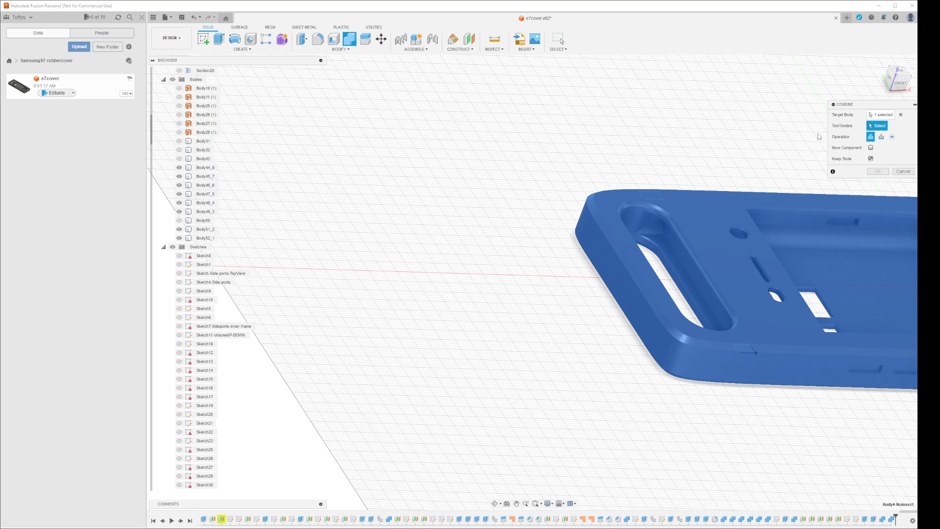
left_click(205, 238)
left_click(206, 229)
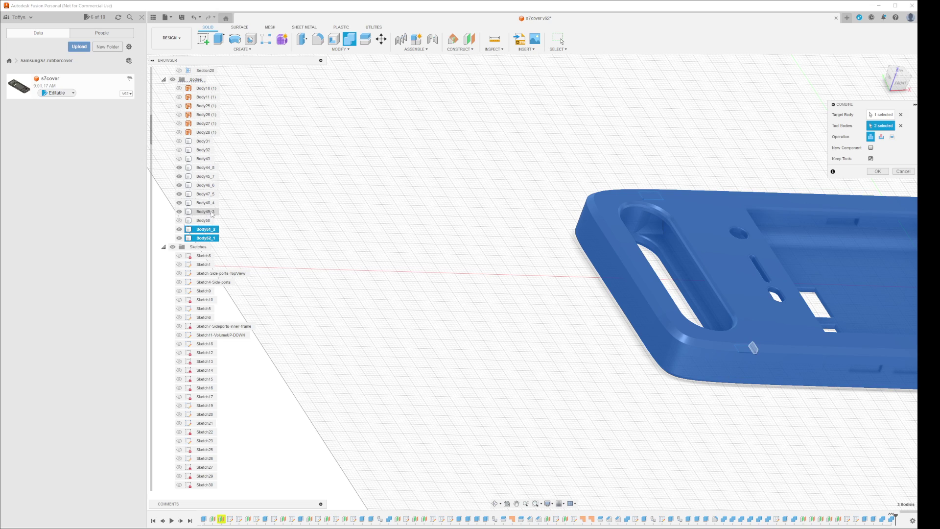
left_click(205, 211)
left_click(206, 203)
left_click(206, 194)
left_click(205, 185)
left_click(206, 176)
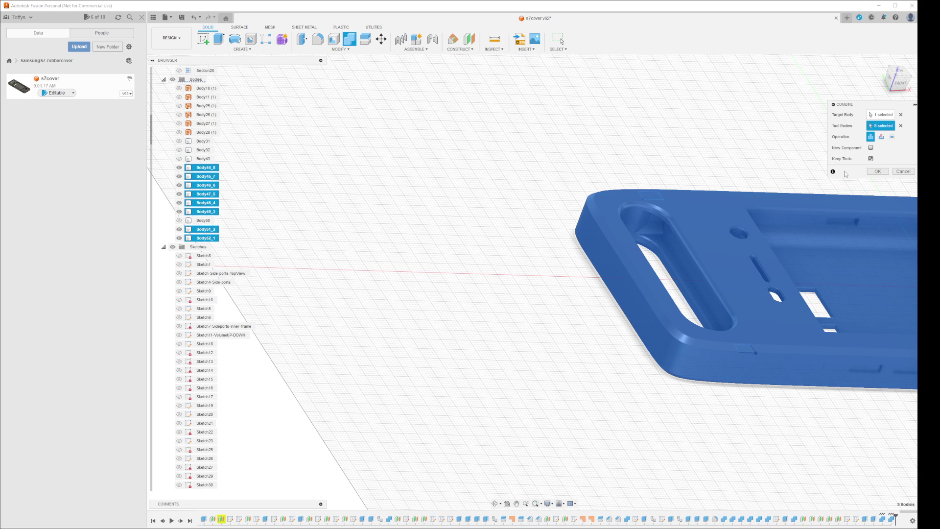
left_click(878, 172)
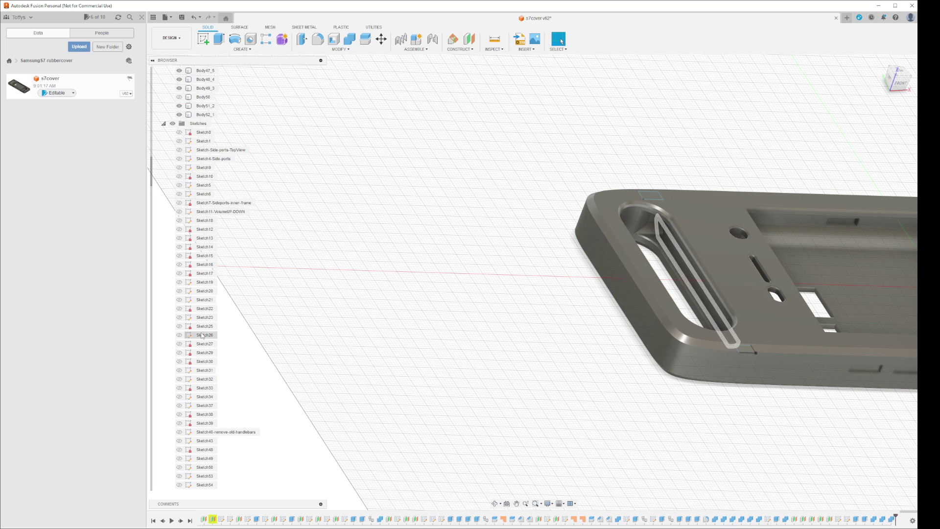
Hide the Bodies folder, then select Body4-Noinsert and the cover's top face.
scroll(214, 235, "up", 3)
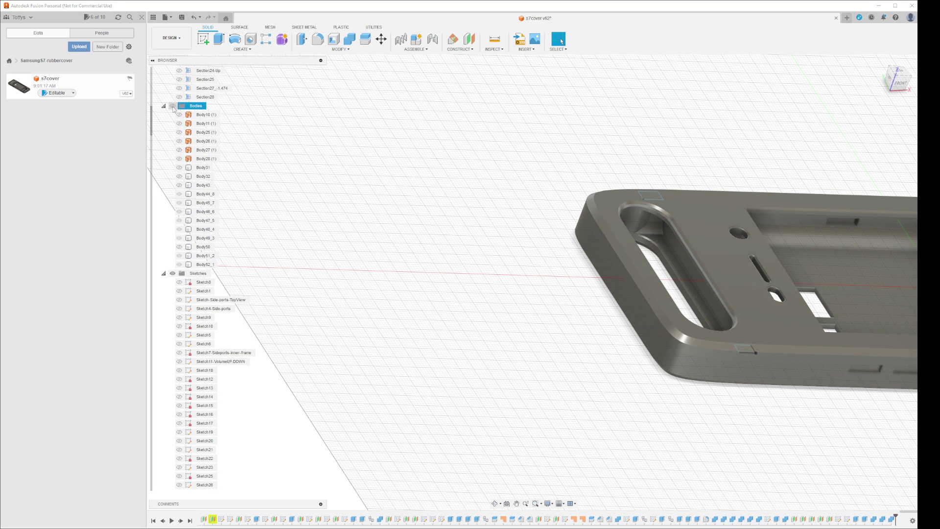
left_click(172, 105)
scroll(204, 434, "down", 12)
scroll(205, 434, "down", 5)
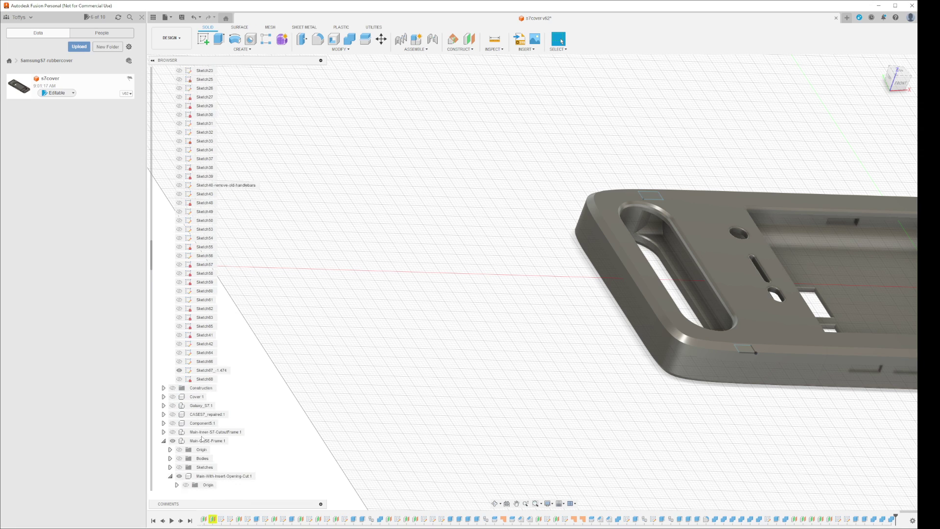
scroll(201, 343, "down", 3)
left_click(221, 397)
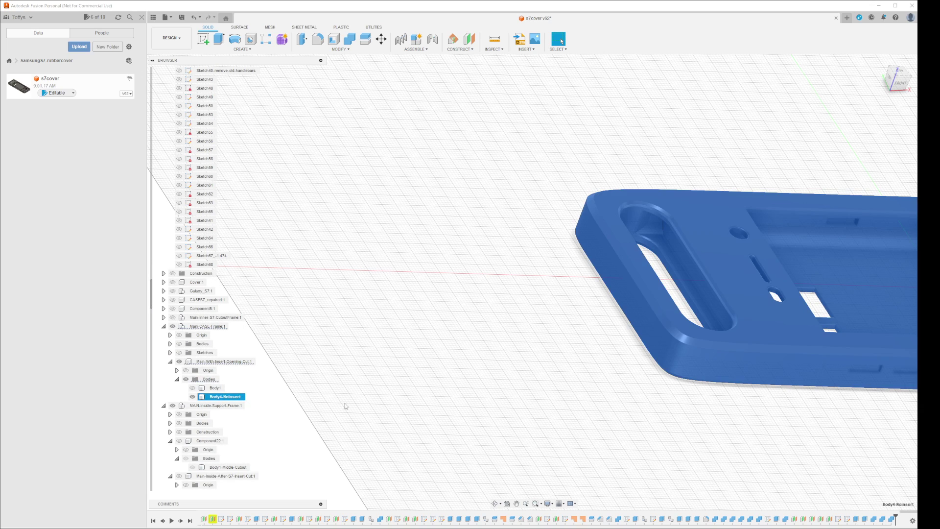
left_click(762, 318)
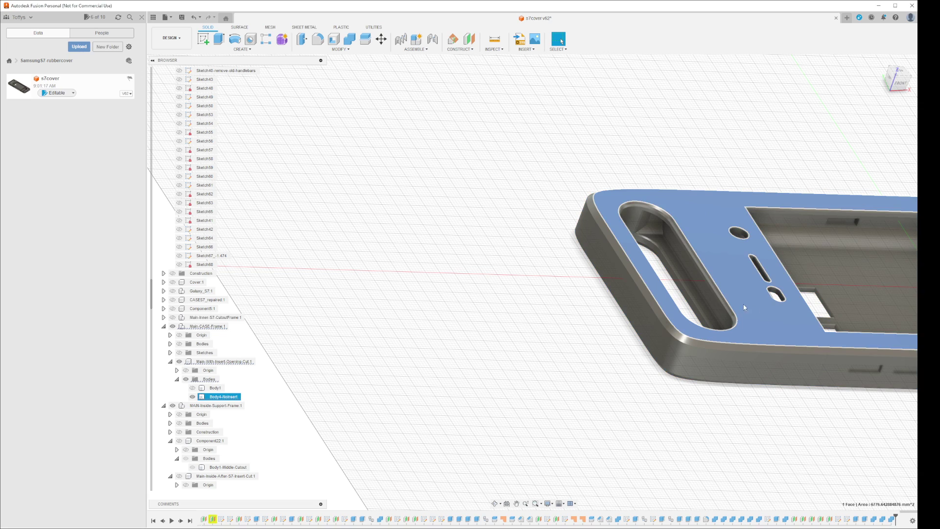
right_click(500, 48)
left_click(493, 49)
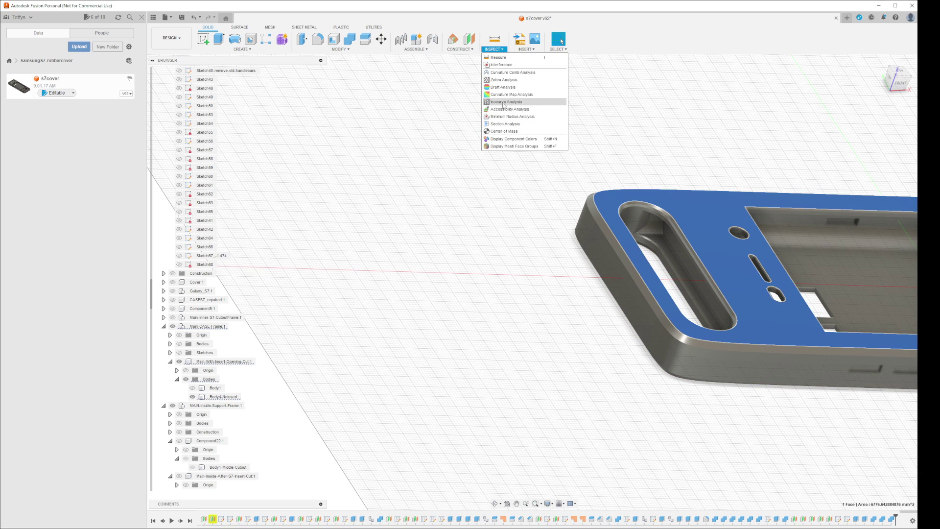
left_click(496, 125)
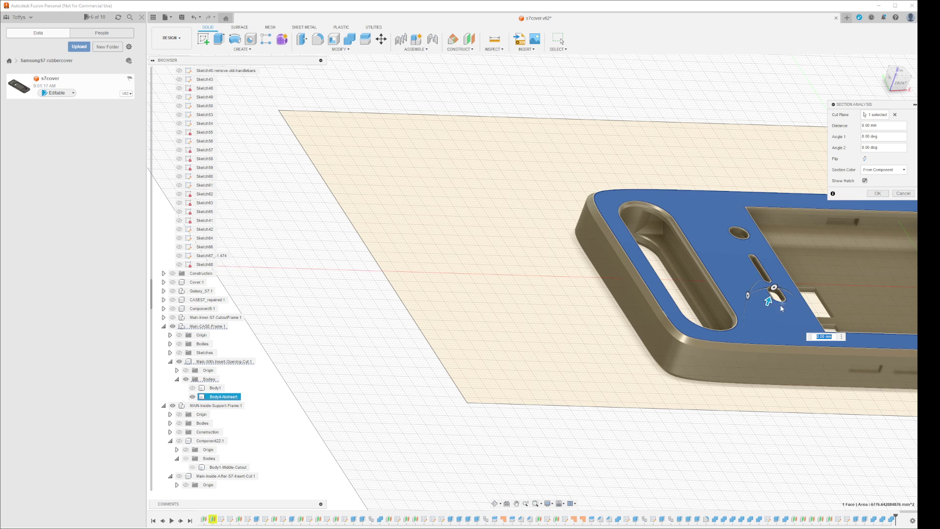
mouse_move(775, 263)
middle_mouse_down()
mouse_move(669, 302)
mouse_move(490, 332)
middle_mouse_up()
mouse_move(534, 343)
left_mouse_down()
mouse_move(528, 379)
mouse_move(556, 329)
left_mouse_up()
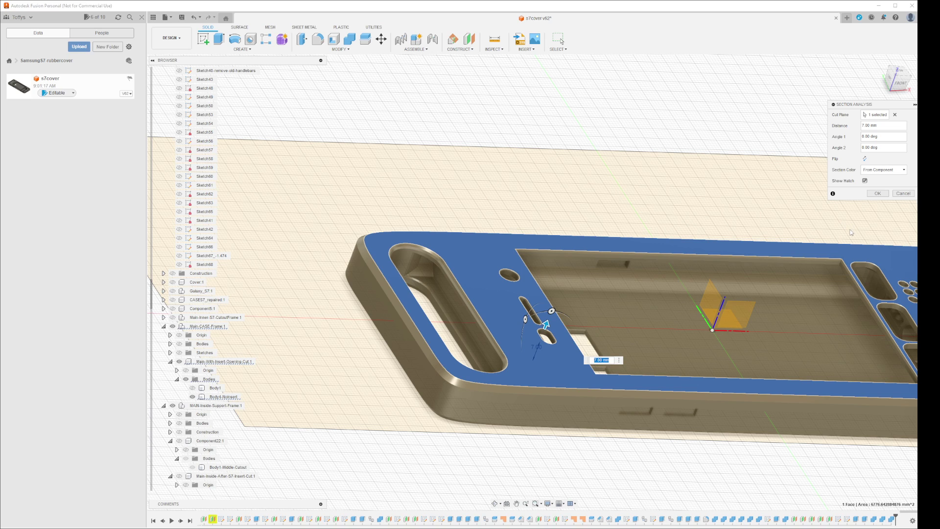
left_click(902, 193)
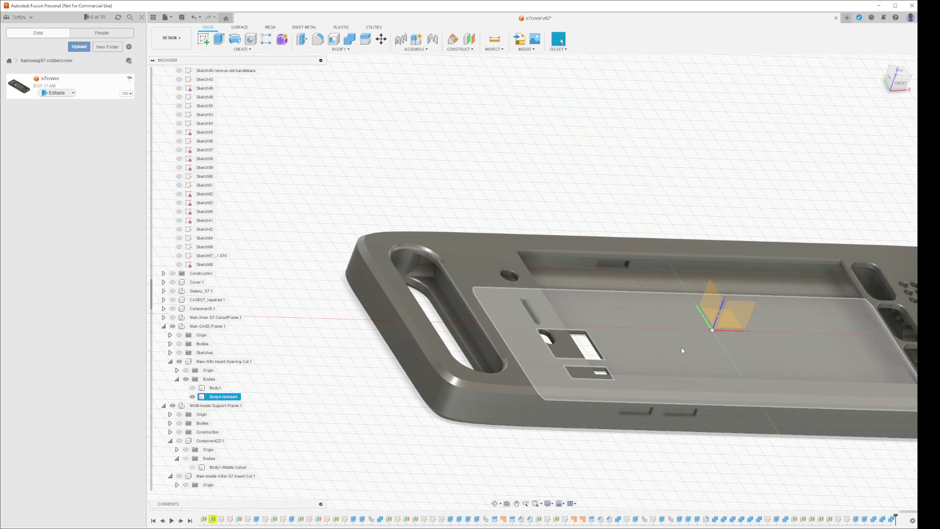
left_click(680, 450)
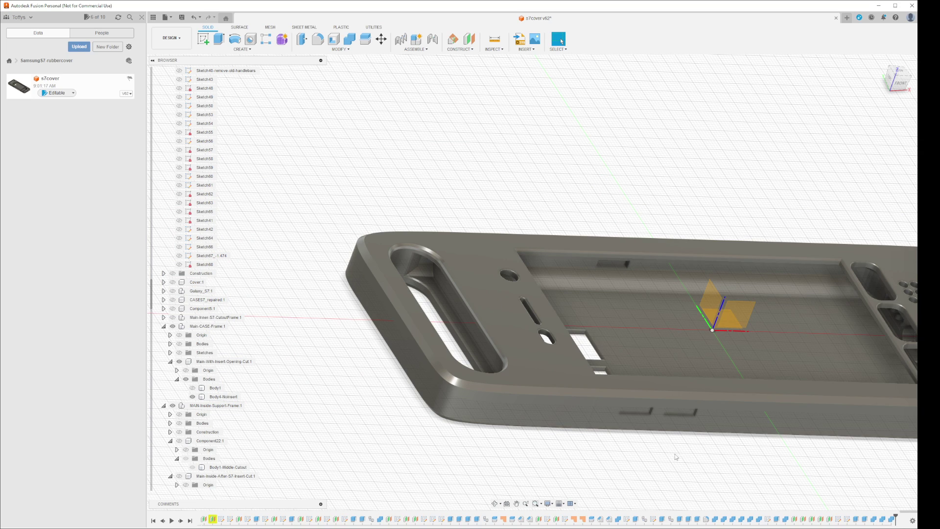